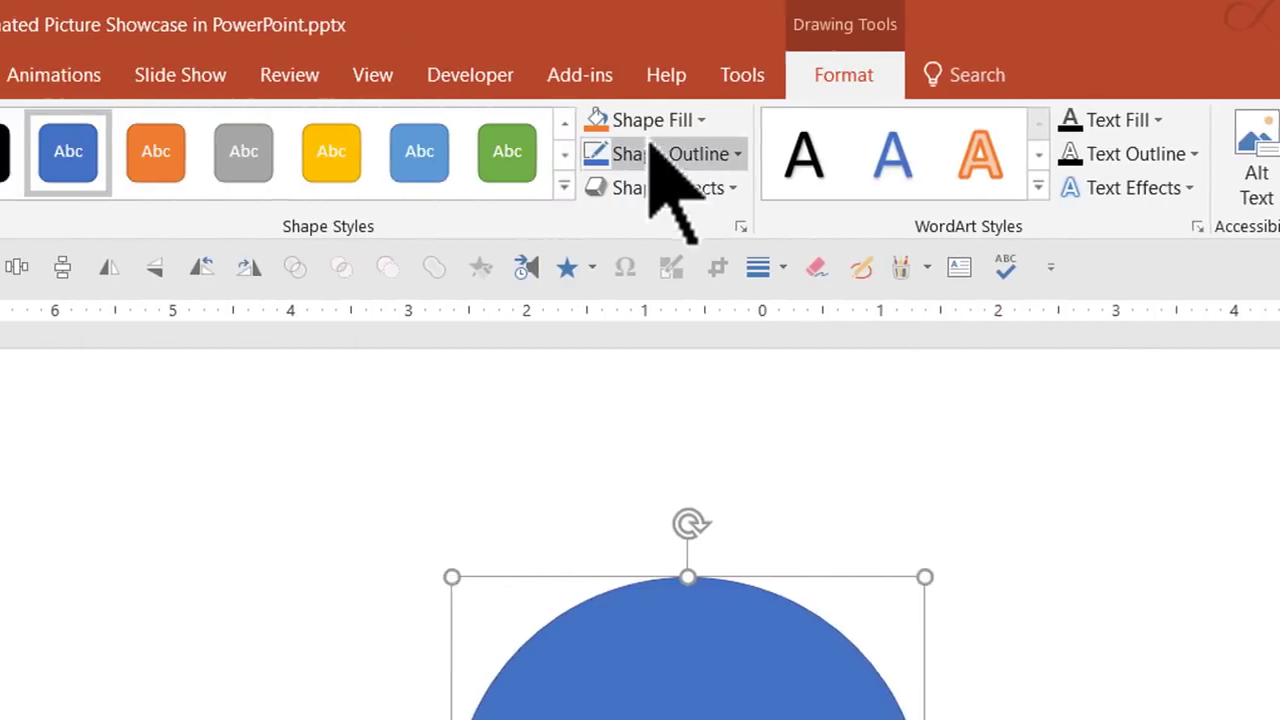
Step: Open the fill colour options for the 4-inch circle
click(15, 120)
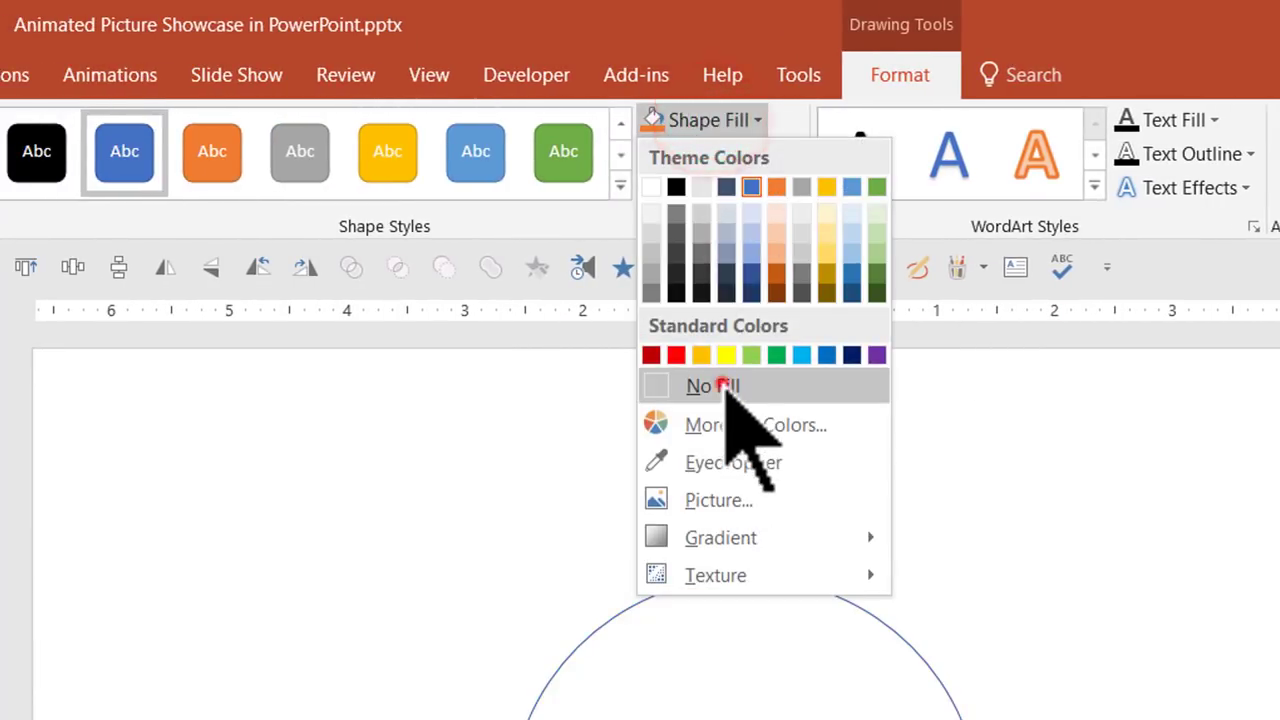
Step: Remove the circle's fill and give it a dark red 6 pt outline
click(737, 386)
click(735, 154)
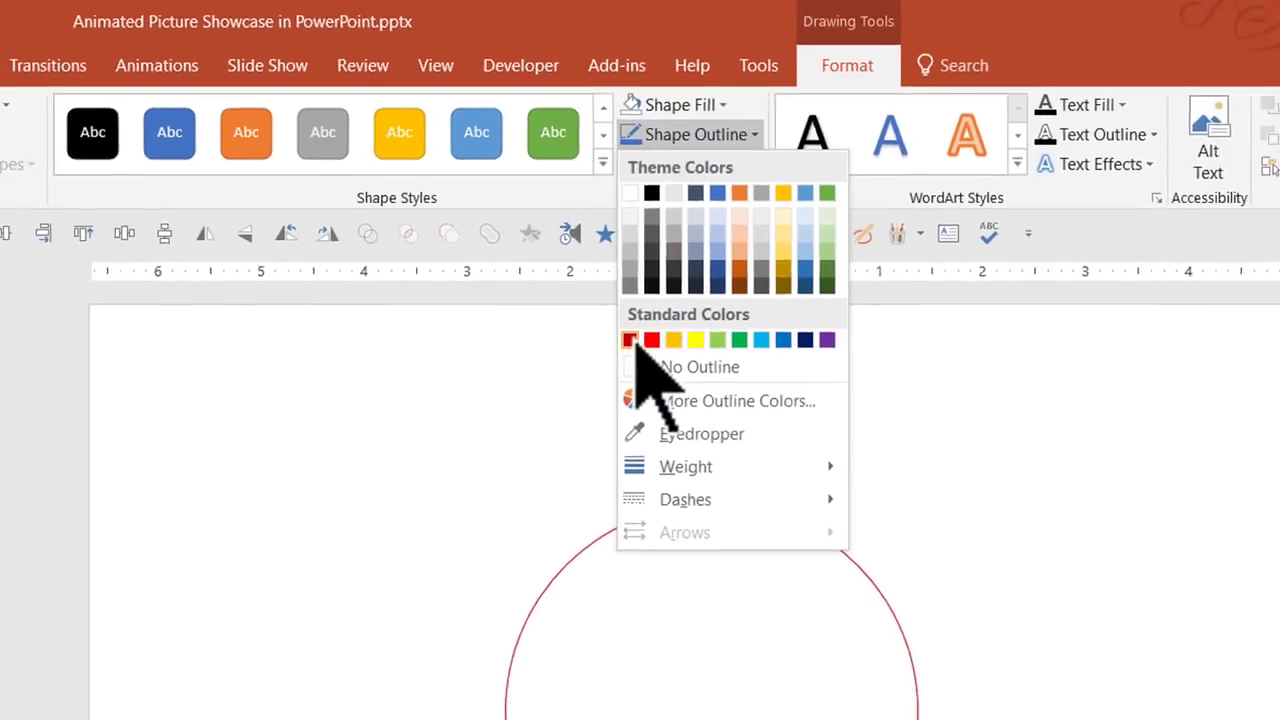
click(651, 388)
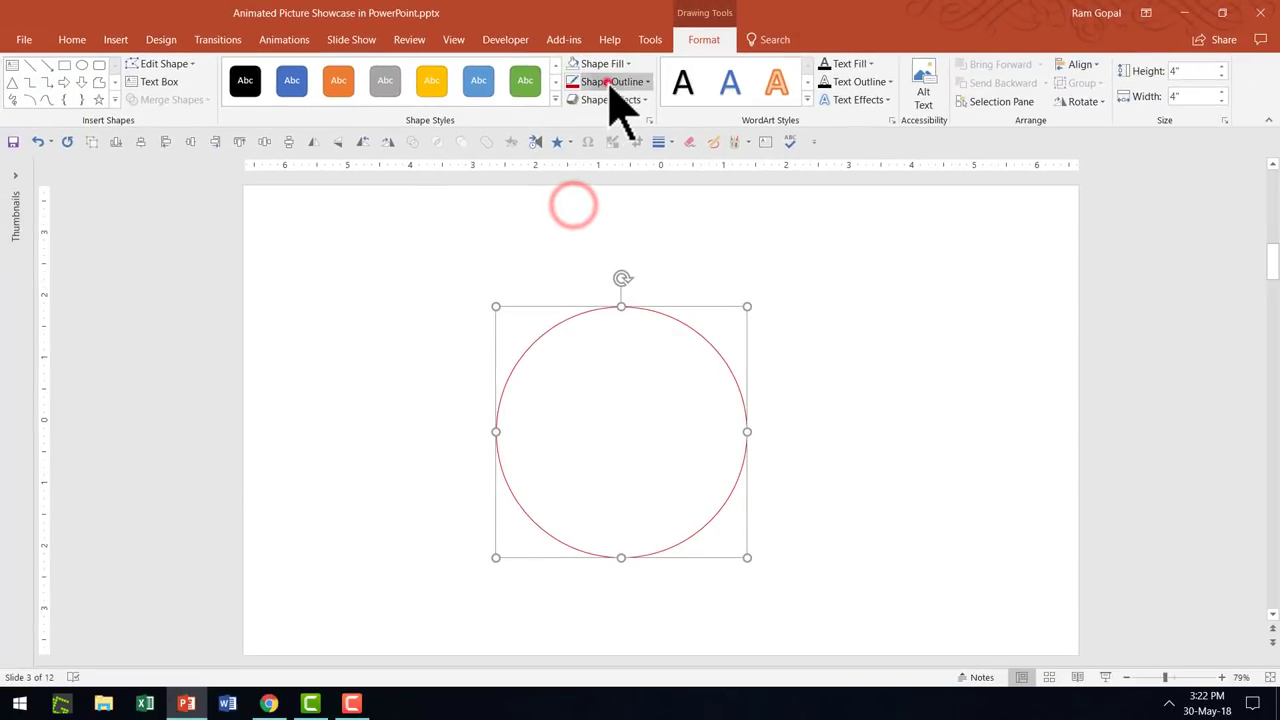
click(609, 84)
click(610, 292)
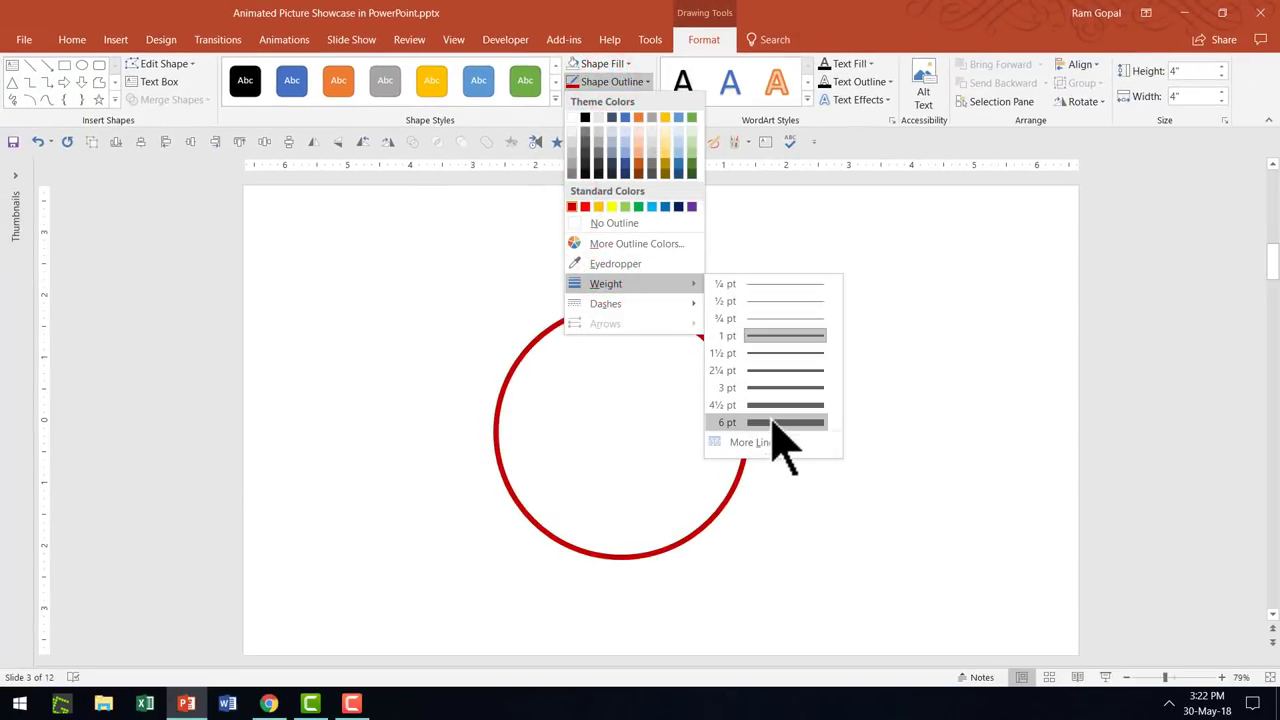
click(773, 423)
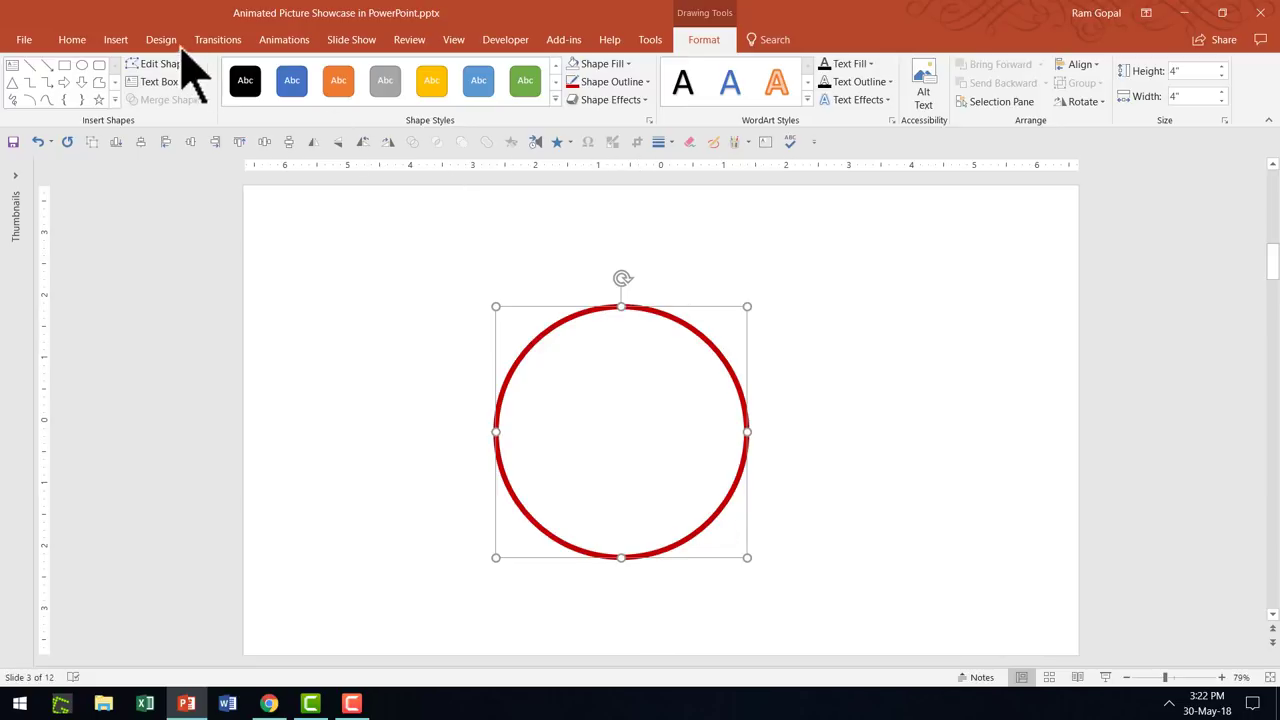
Step: Draw a small circle centred on the ring's top, fill it dark red, and apply a 3-D preset
click(82, 65)
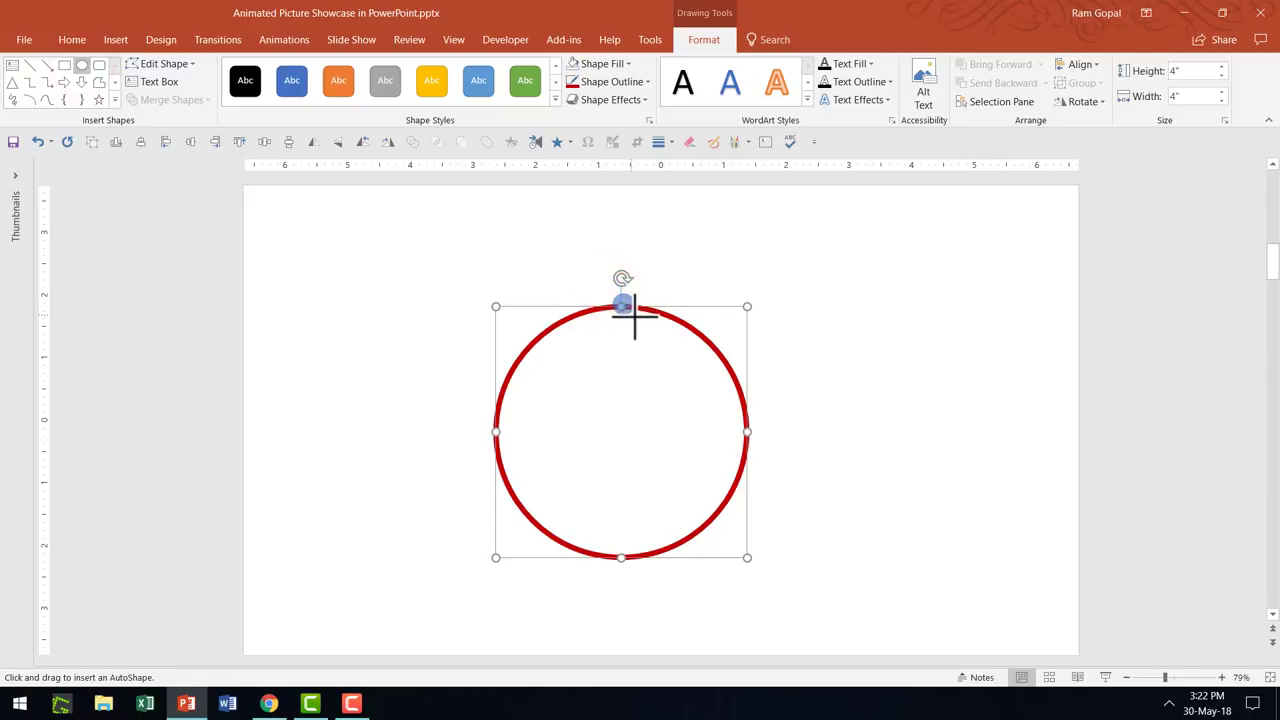
mouse_move(612, 294)
mouse_down()
mouse_move(634, 316)
mouse_move(621, 305)
mouse_up()
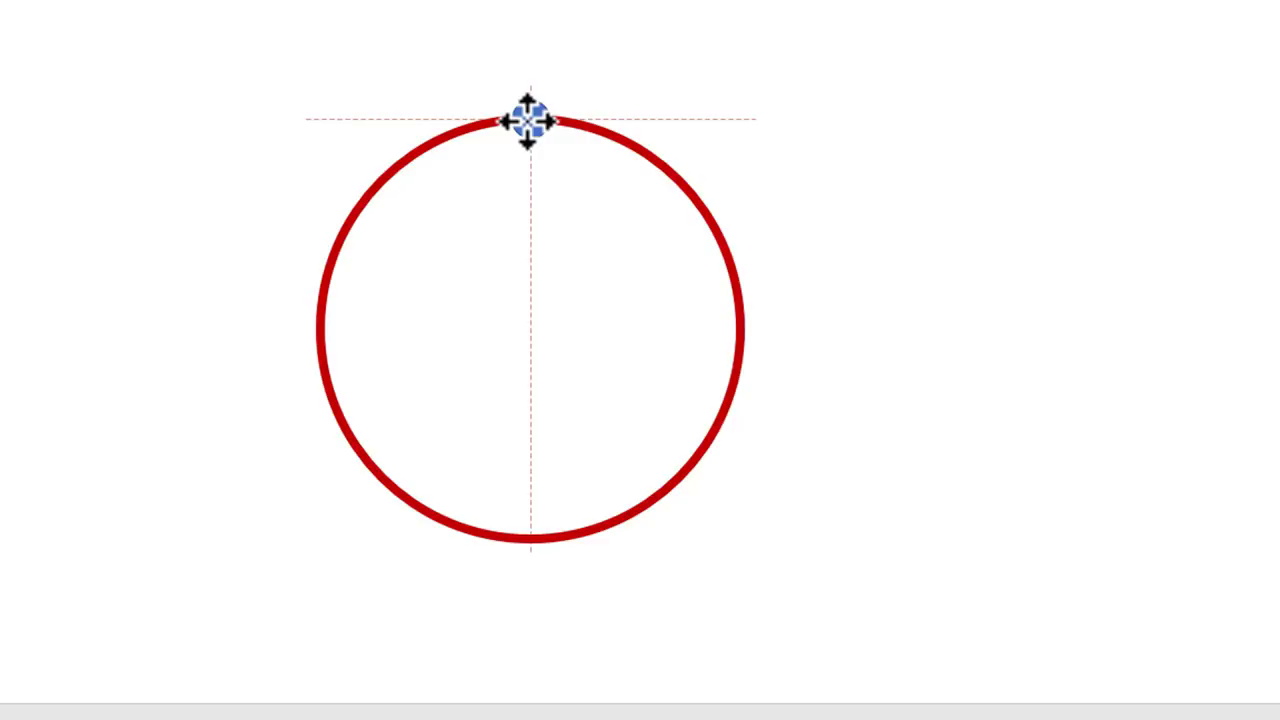
drag(528, 121, 529, 118)
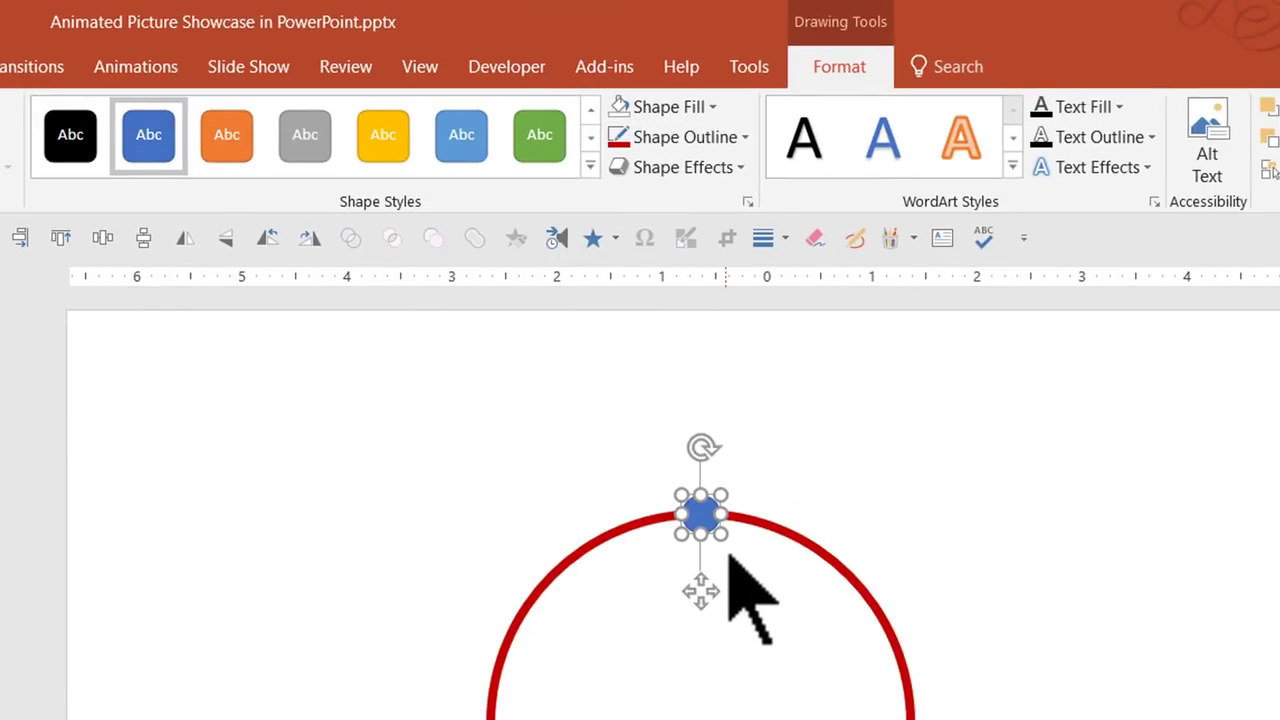
click(672, 106)
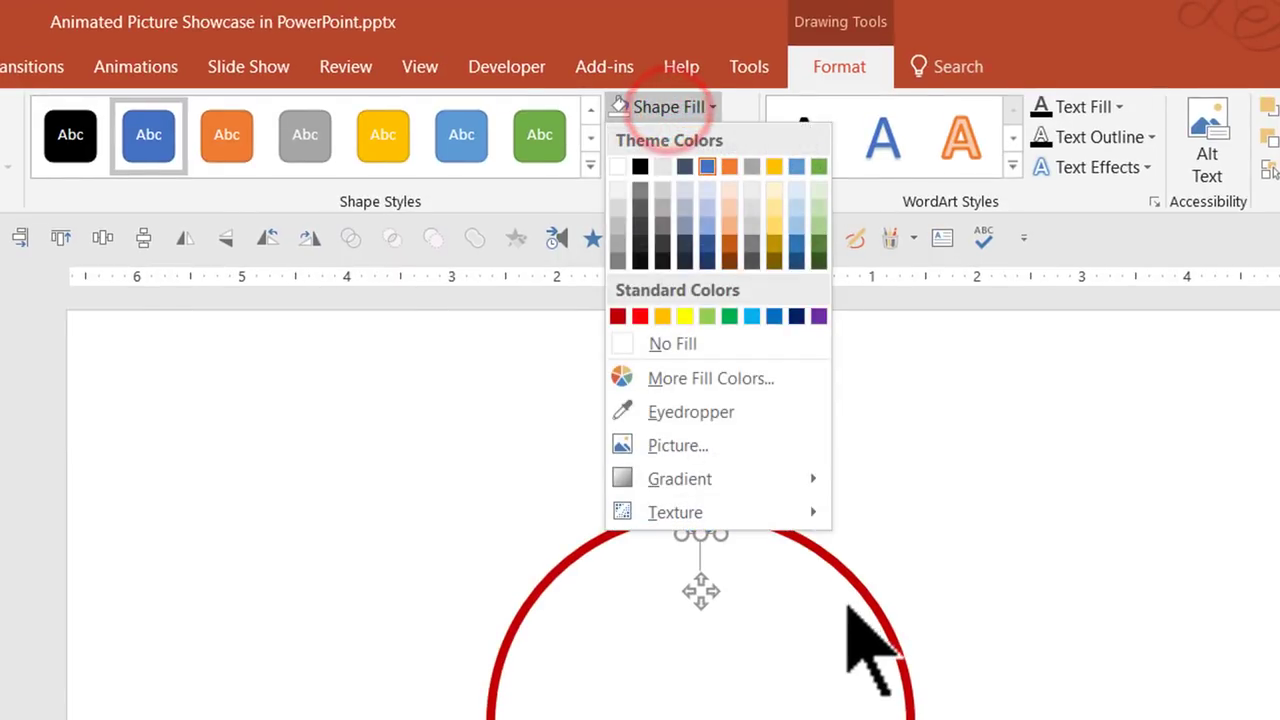
click(617, 316)
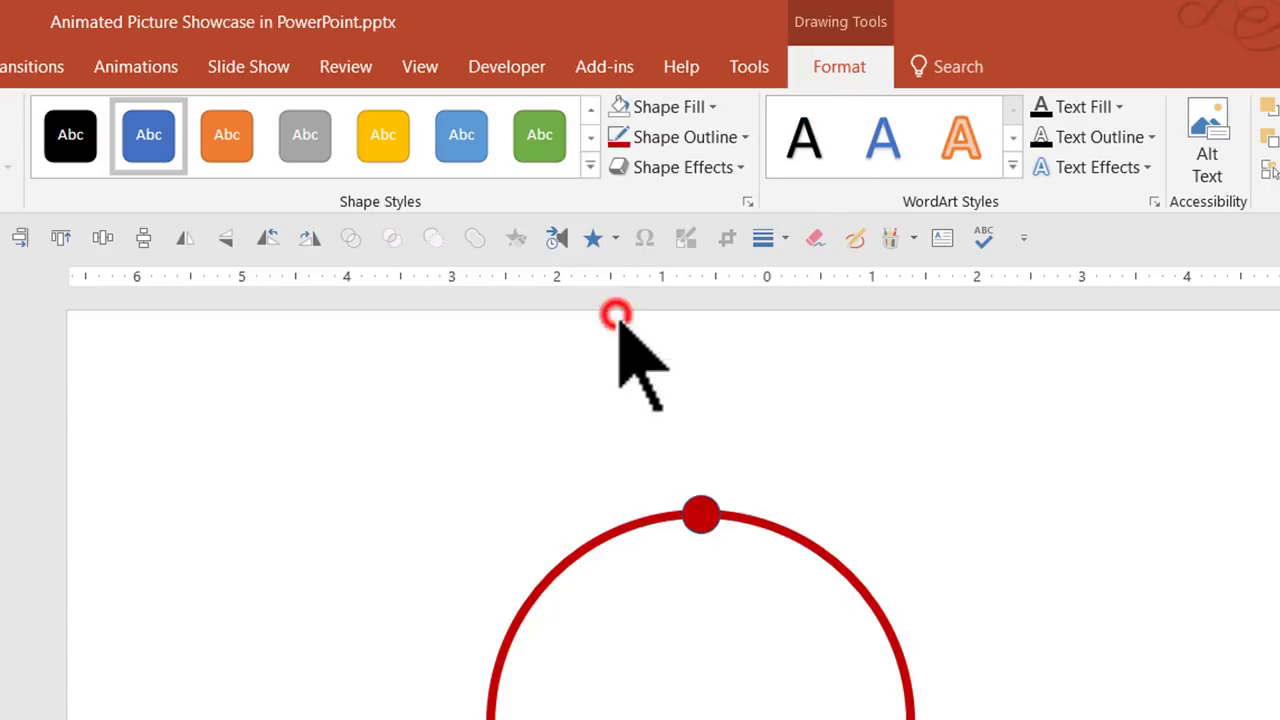
click(681, 168)
click(690, 217)
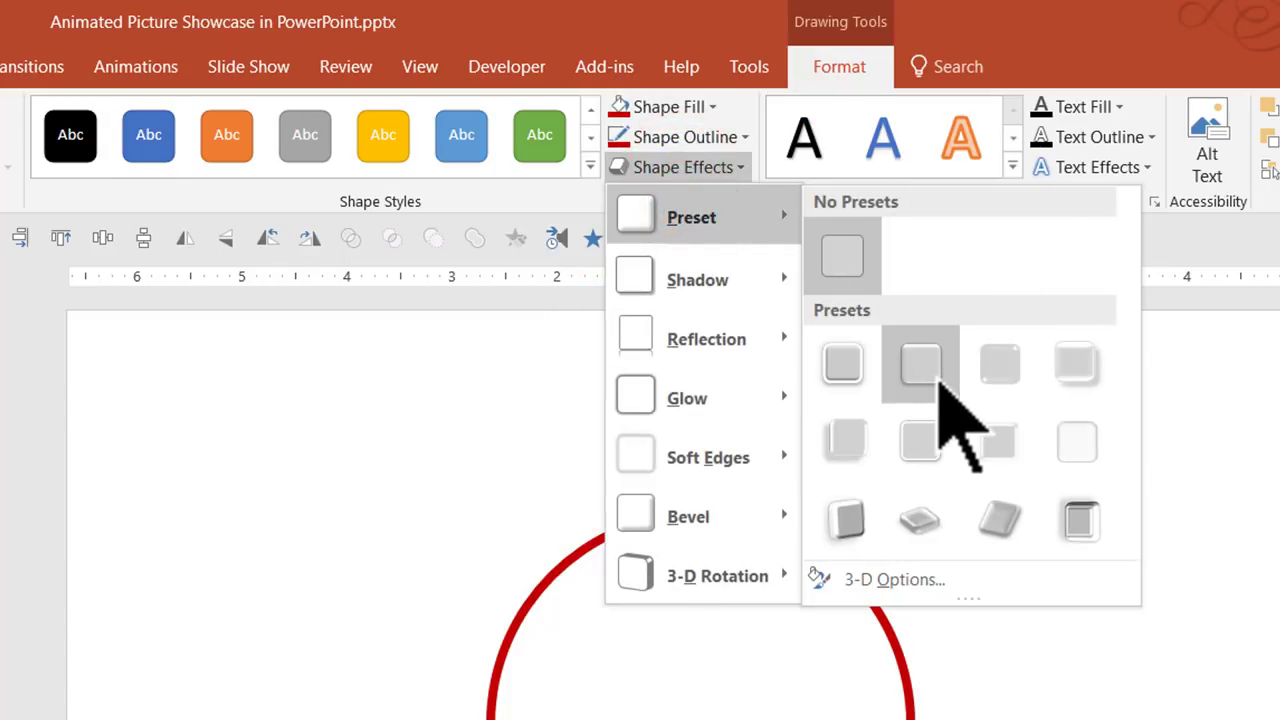
click(936, 375)
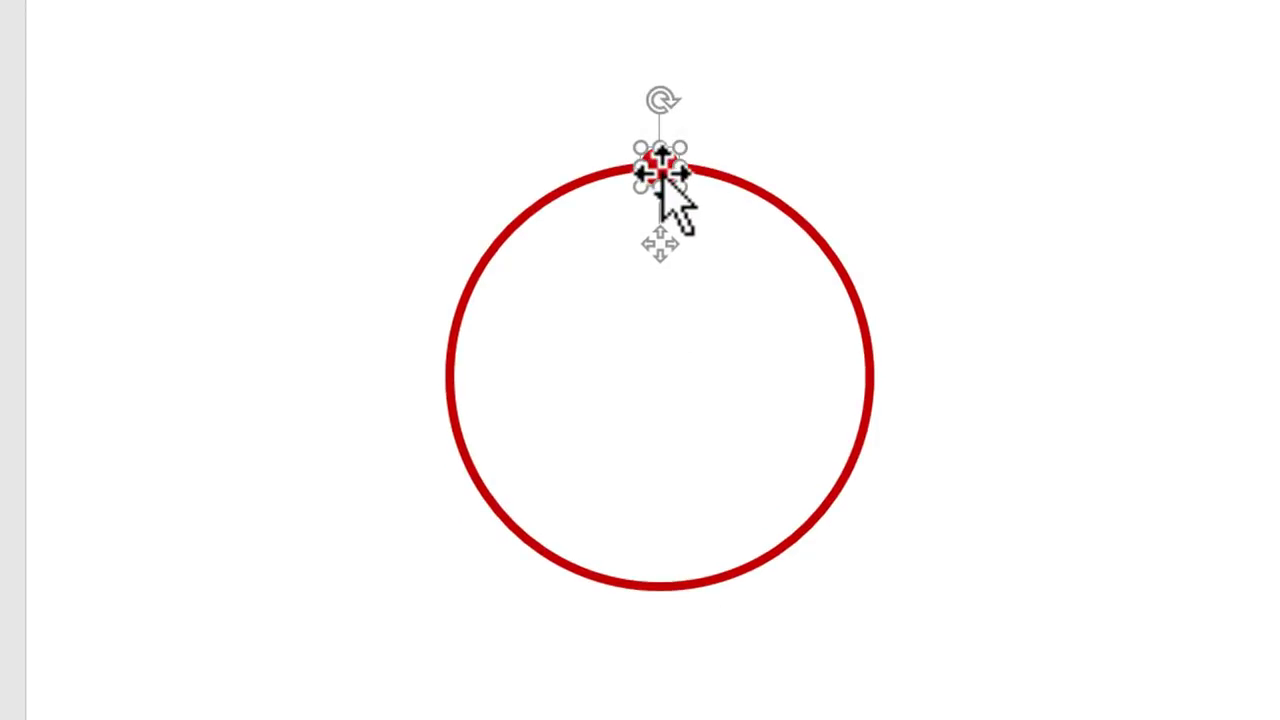
Step: Copy the ball straight down onto the ring's bottom edge
drag(680, 190, 667, 596)
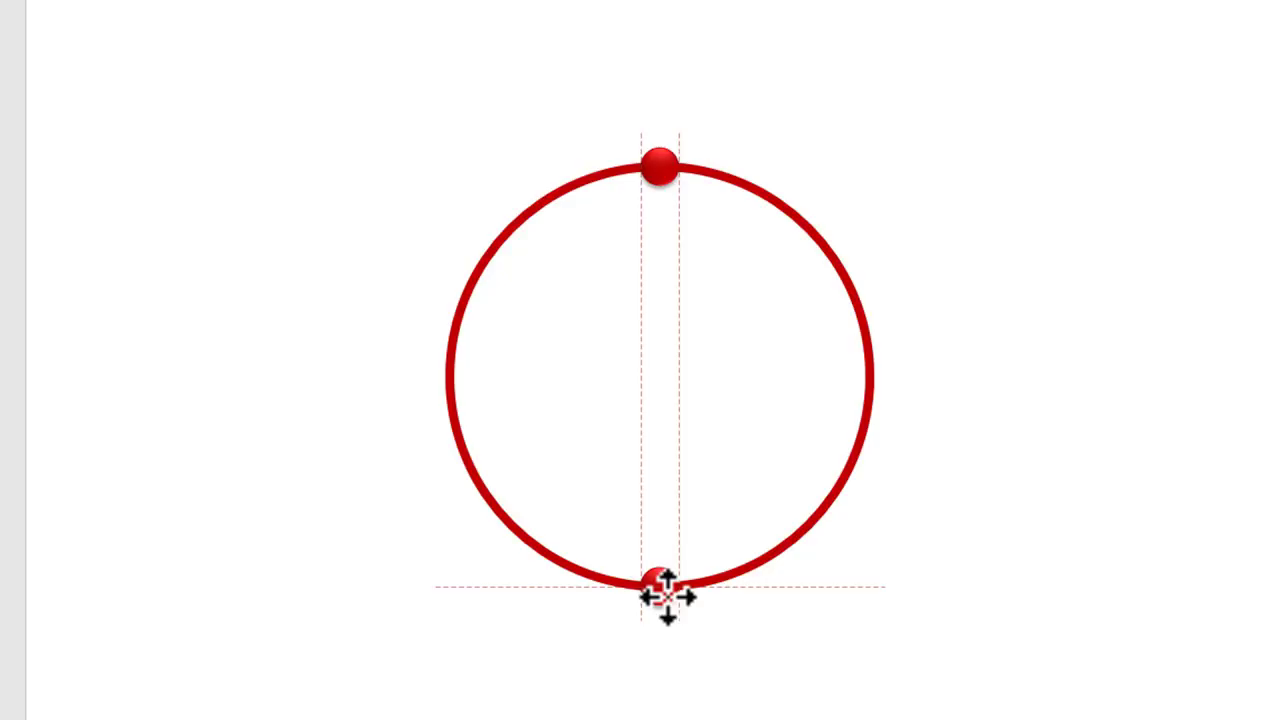
drag(667, 596, 667, 596)
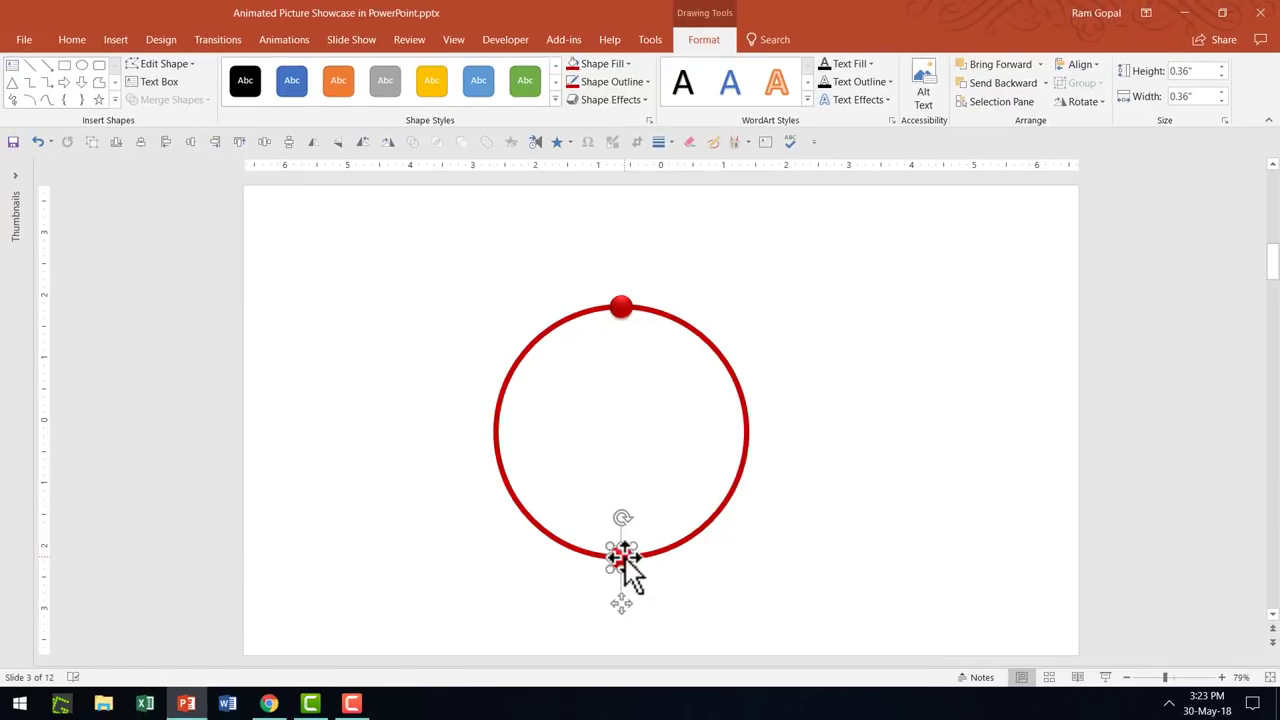
click(600, 64)
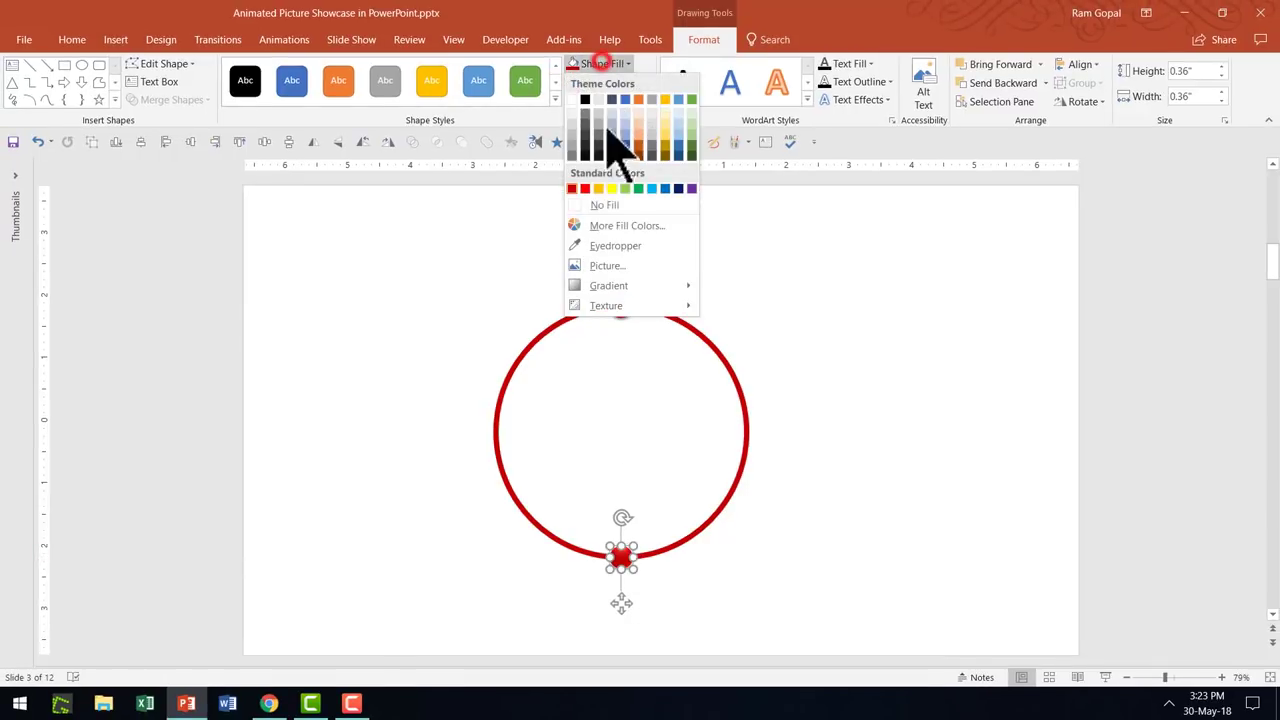
Step: Give the bottom ball no fill and no outline, then group both balls with Ctrl+G
click(601, 205)
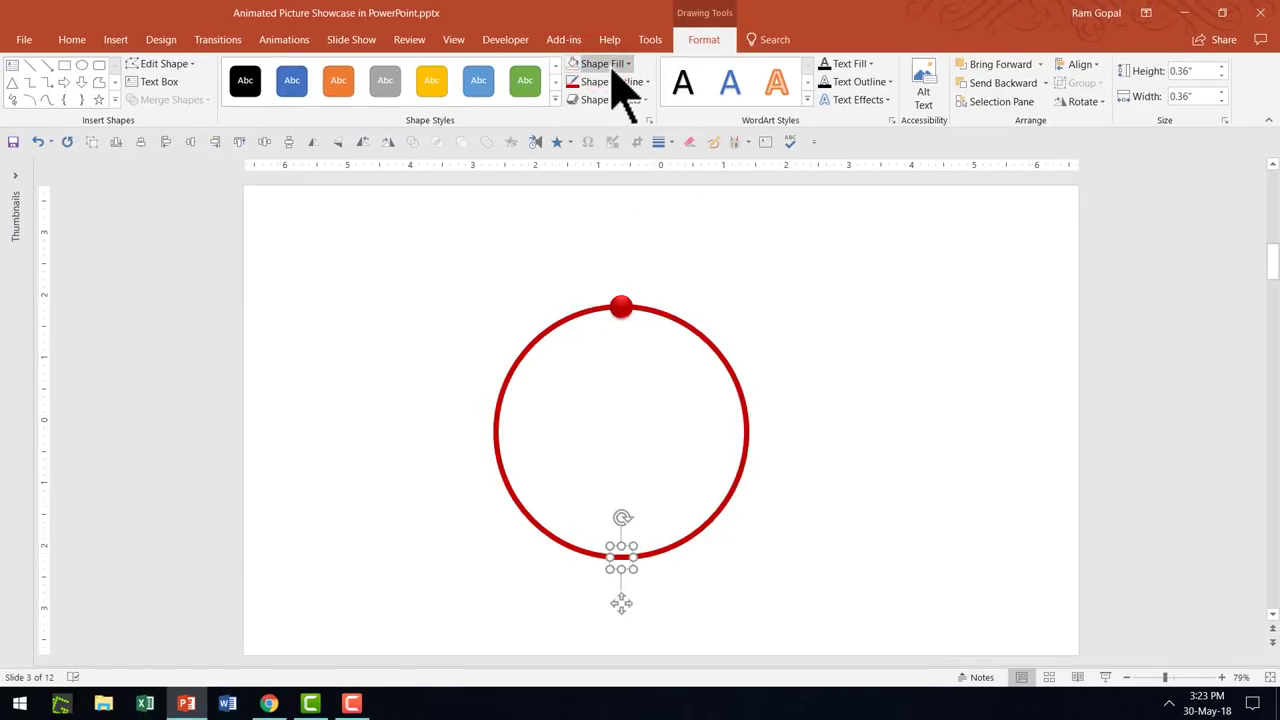
click(614, 82)
click(609, 220)
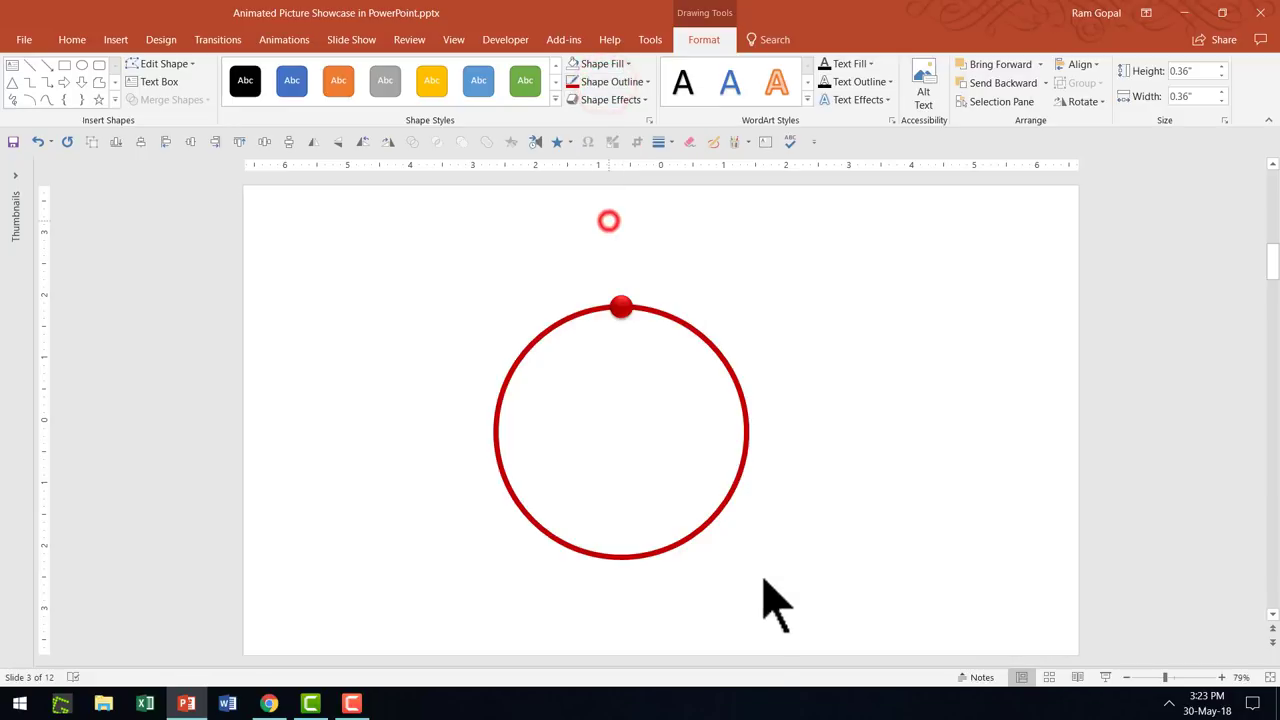
click(745, 615)
drag(700, 632, 551, 236)
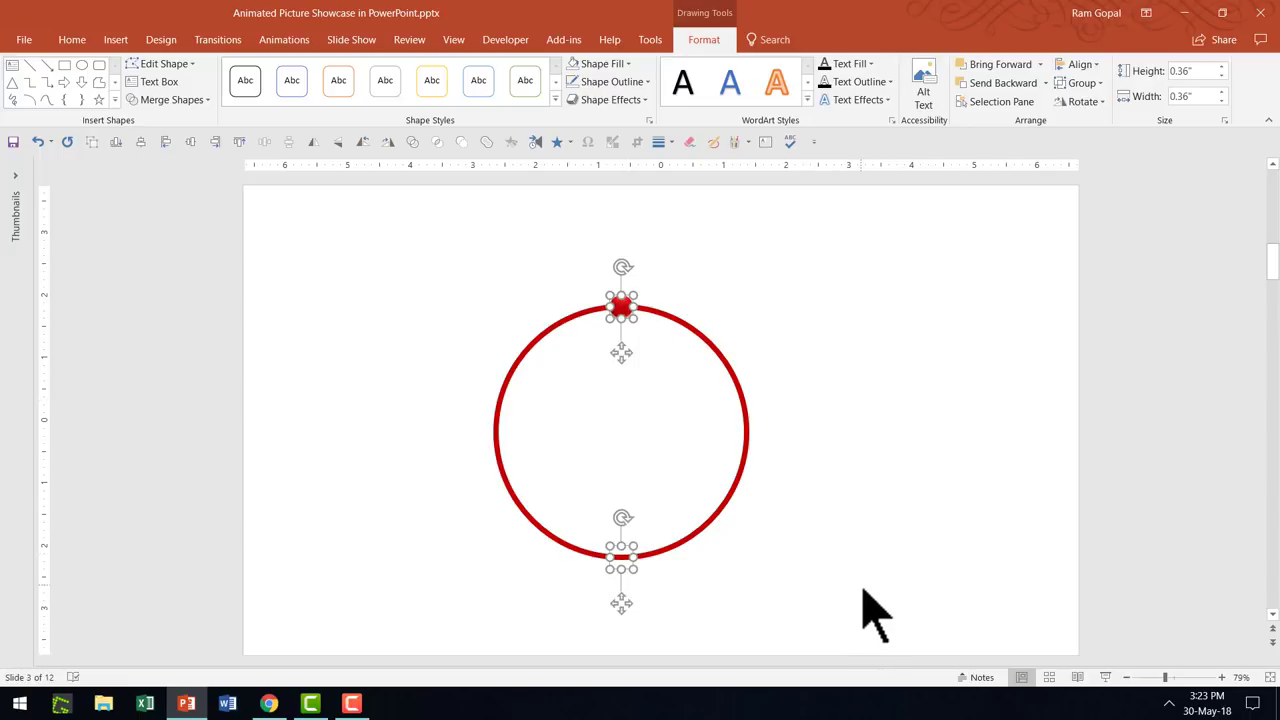
key(ctrl+g)
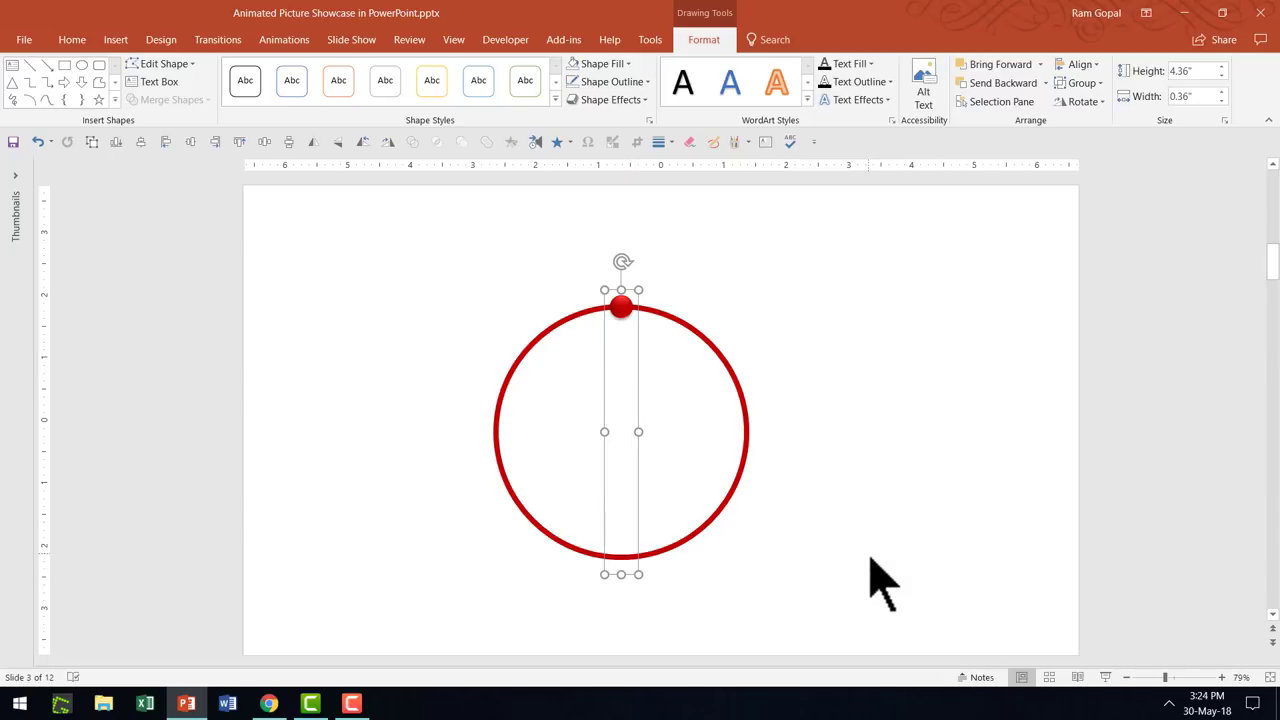
Step: Give the grouped balls a Fade entrance followed by a Spin emphasis
click(298, 40)
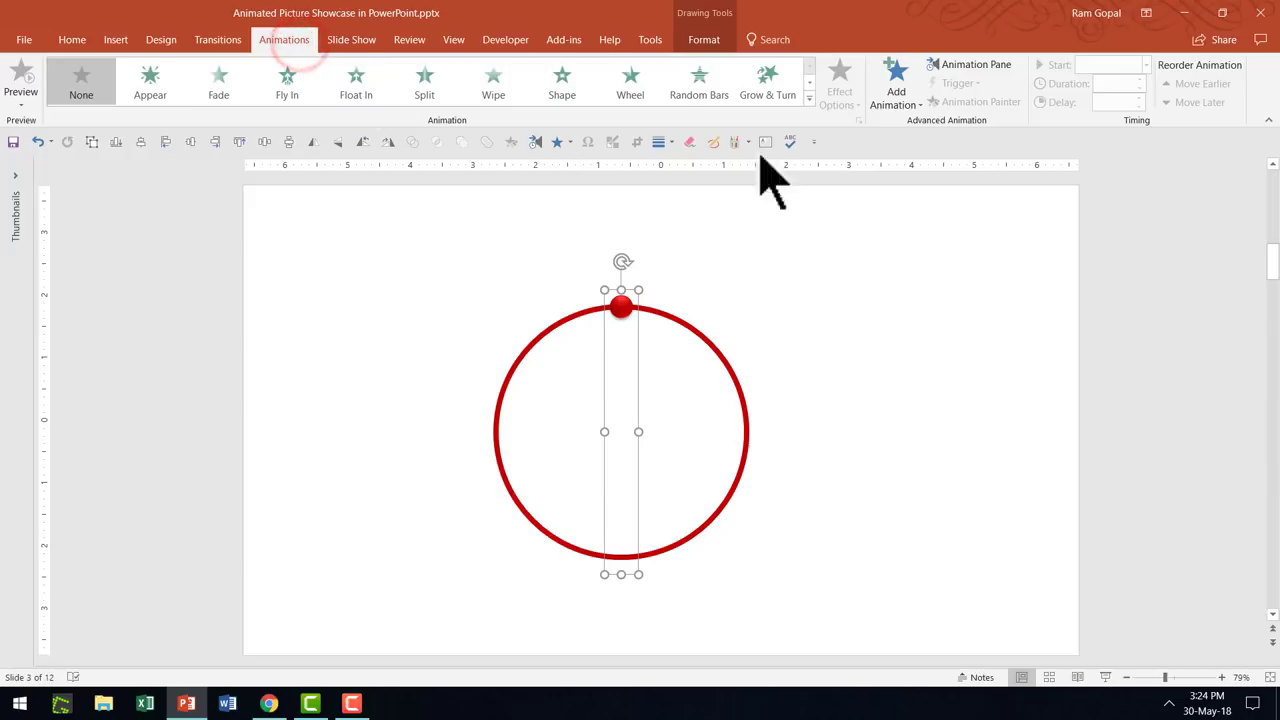
click(966, 66)
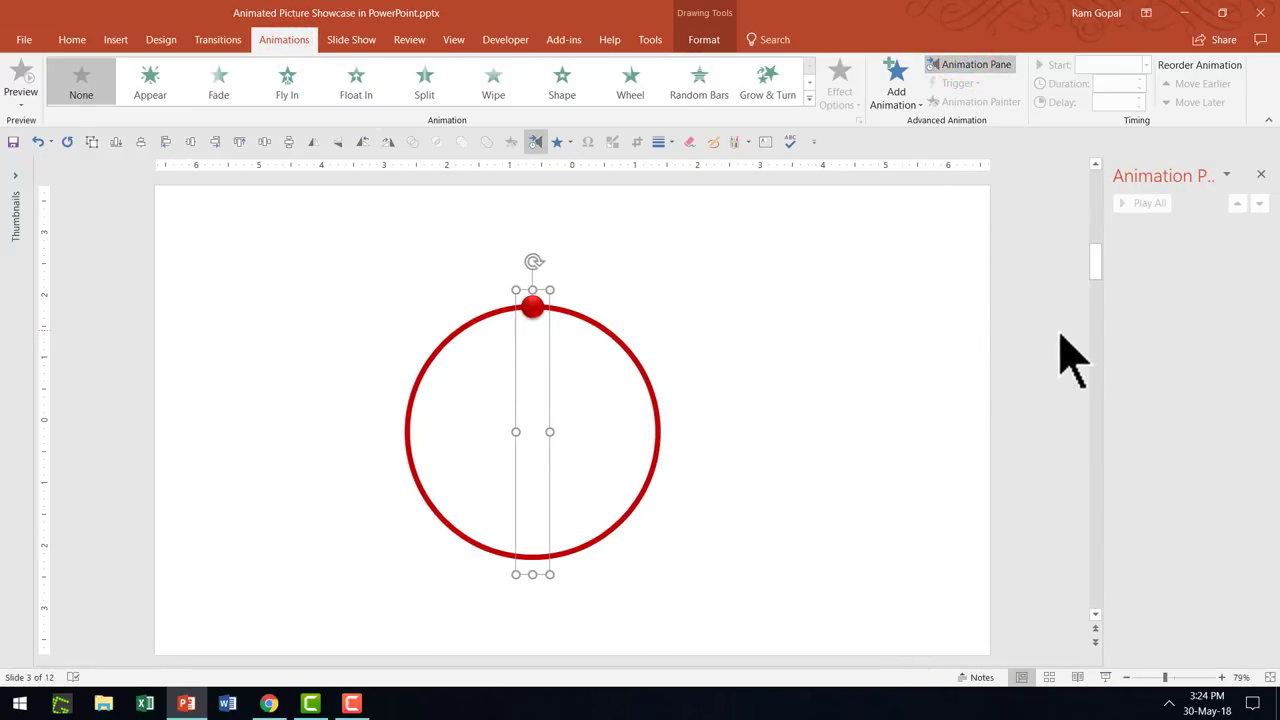
click(232, 96)
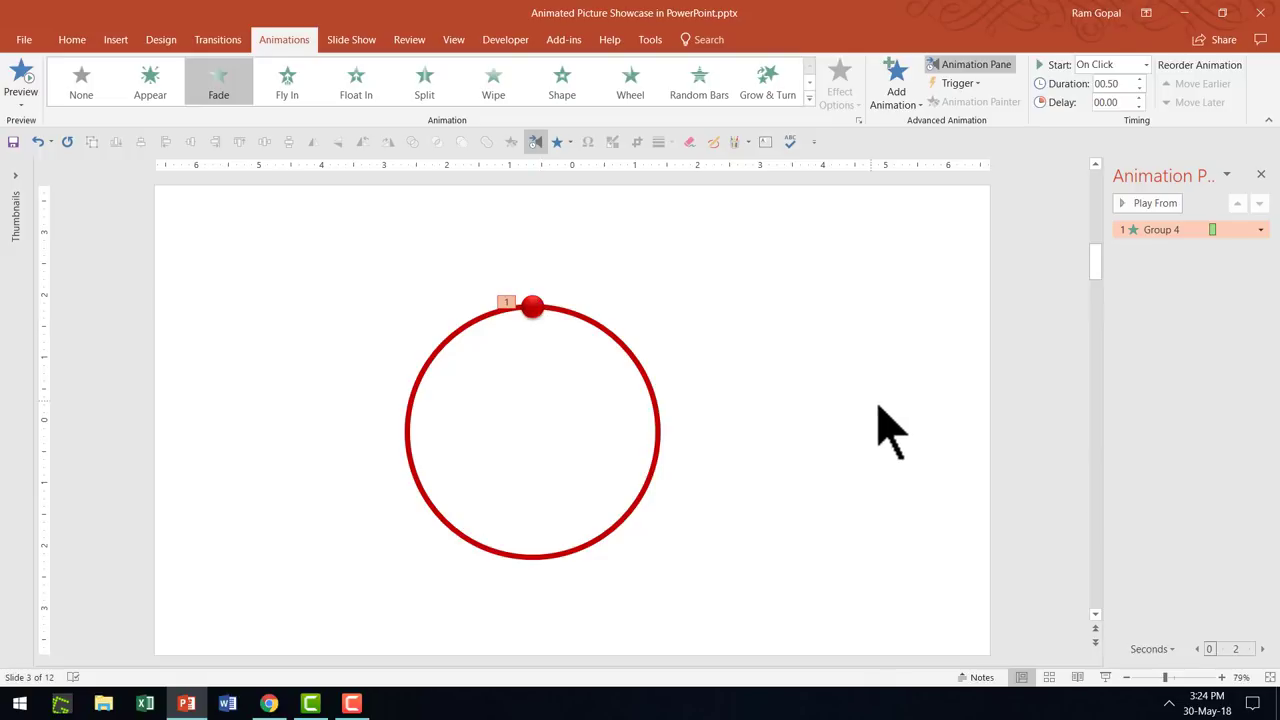
click(910, 106)
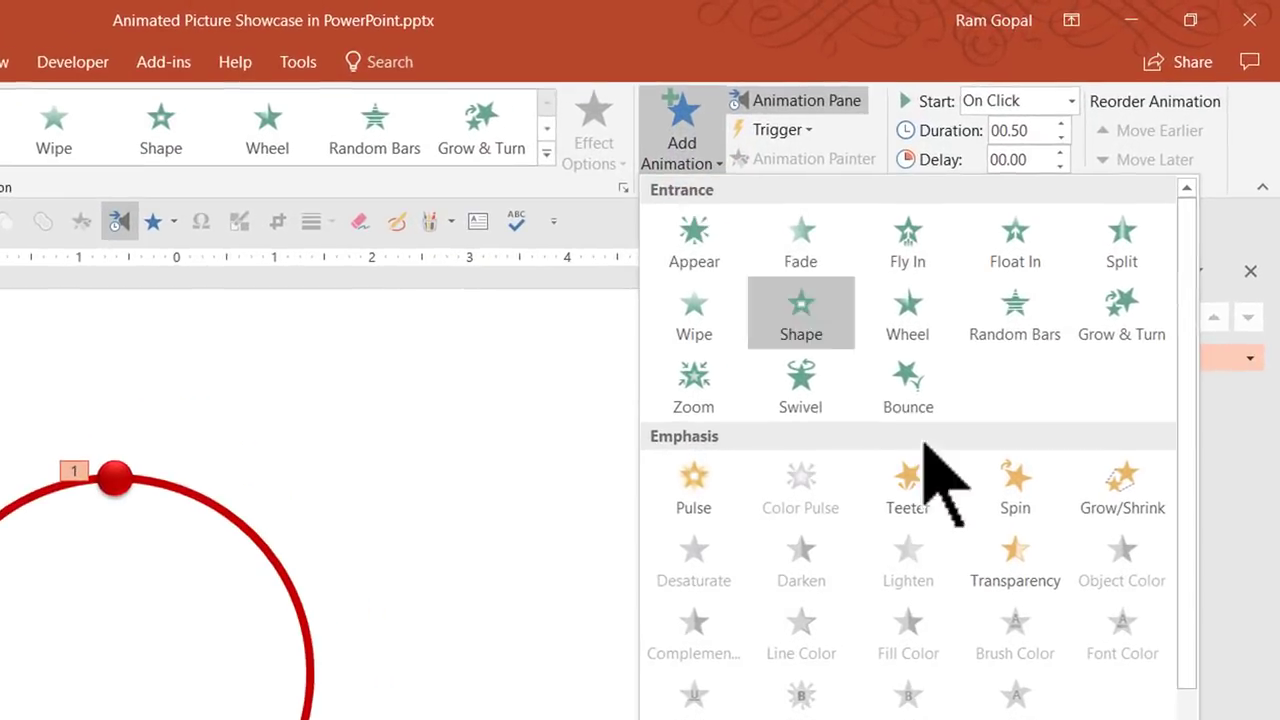
click(1036, 502)
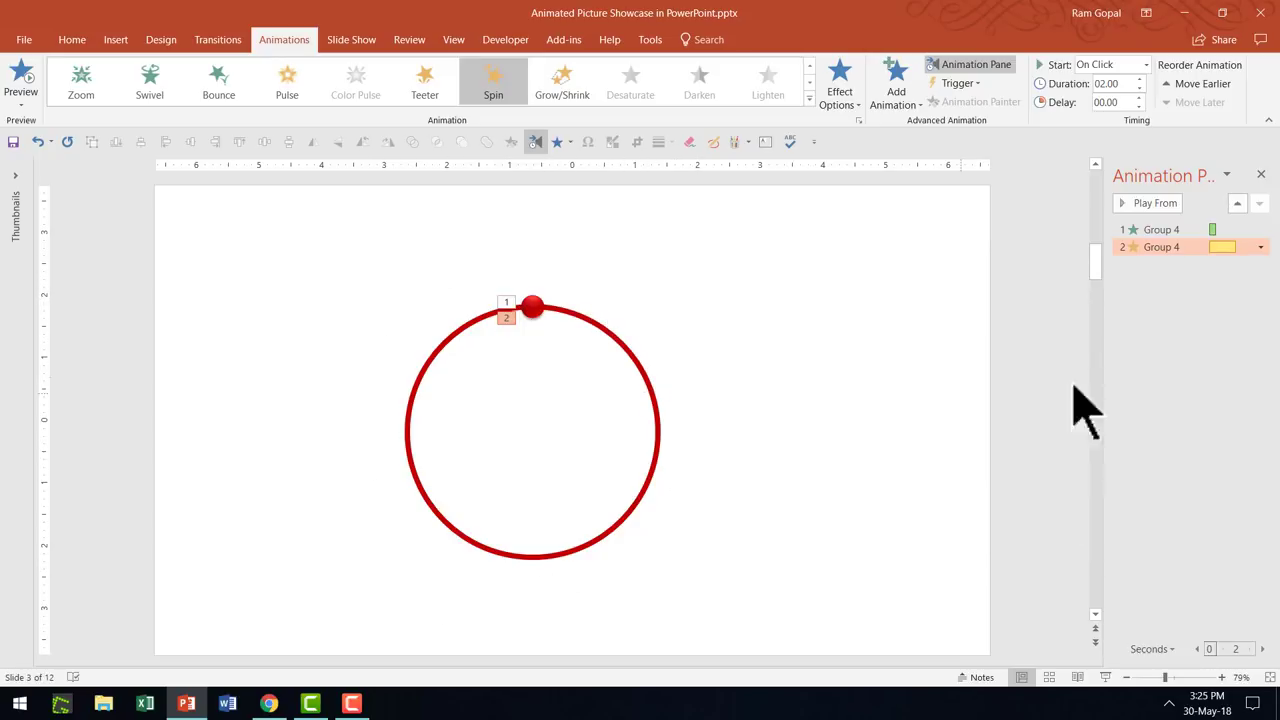
Step: Set the ball's Spin animation to start After Previous
click(1157, 246)
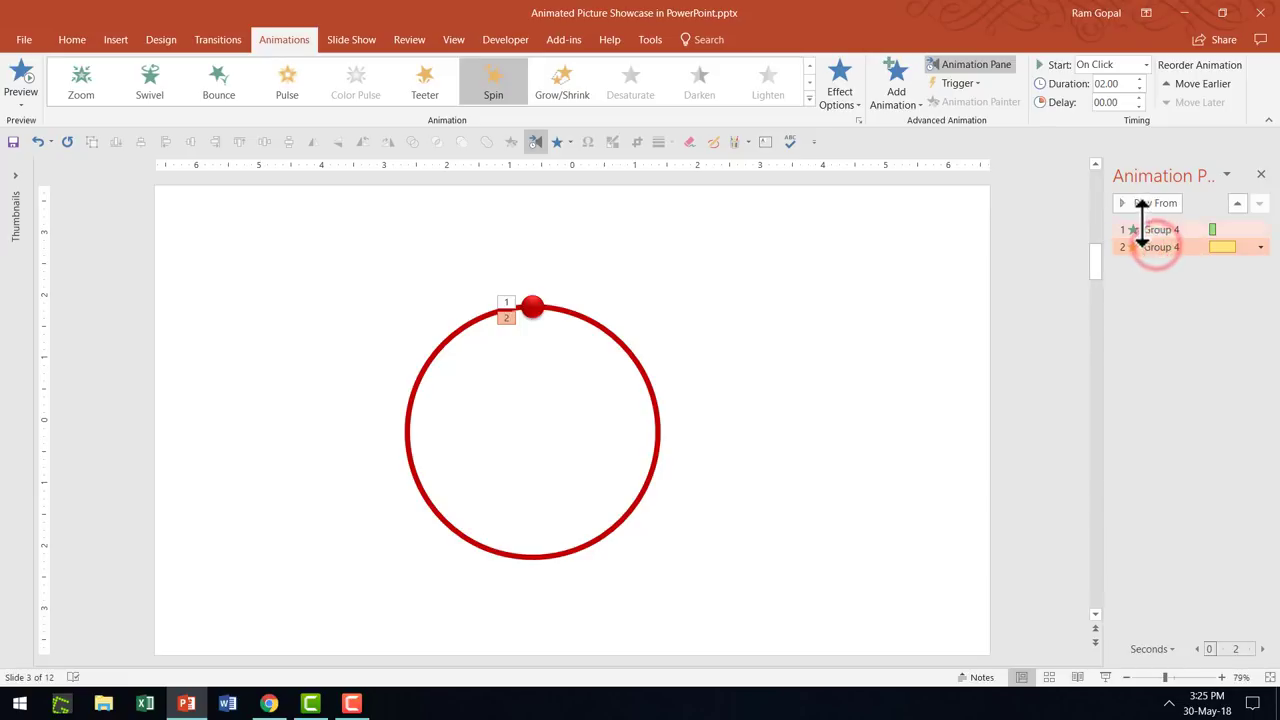
click(1100, 64)
click(1108, 116)
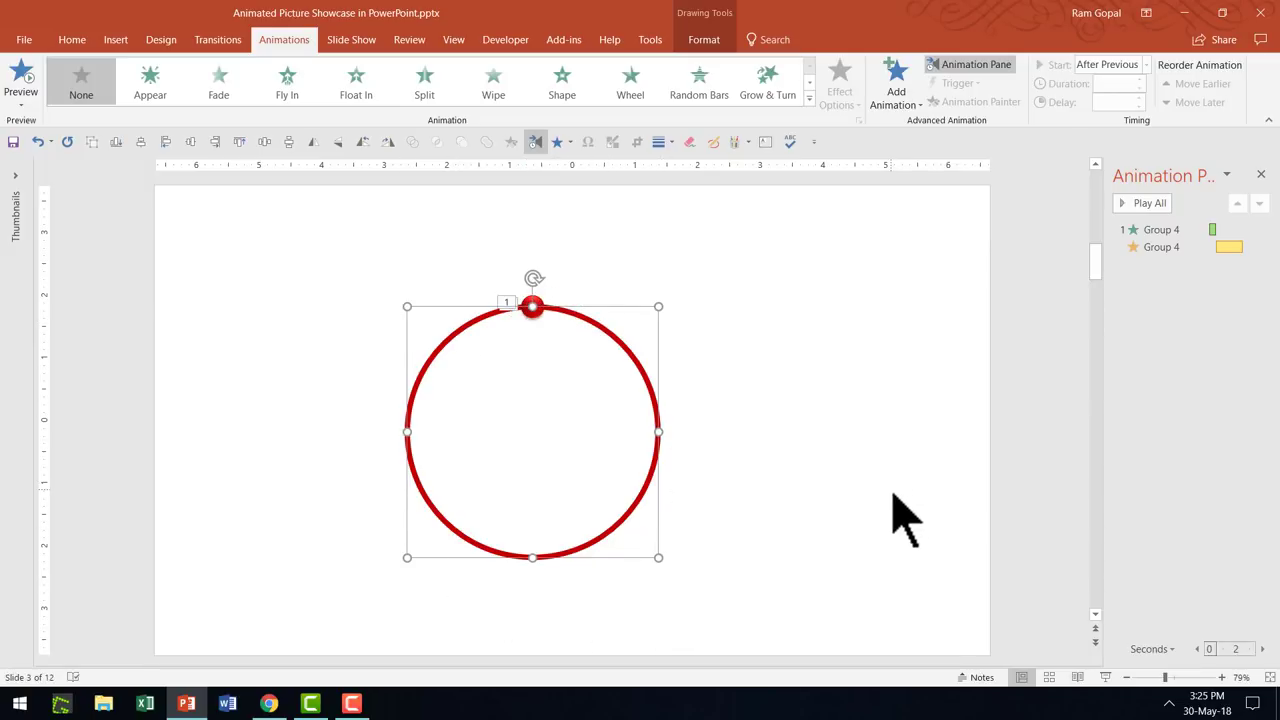
Step: Give the red ring a Wheel entrance starting With Previous, then start the slide show
click(630, 85)
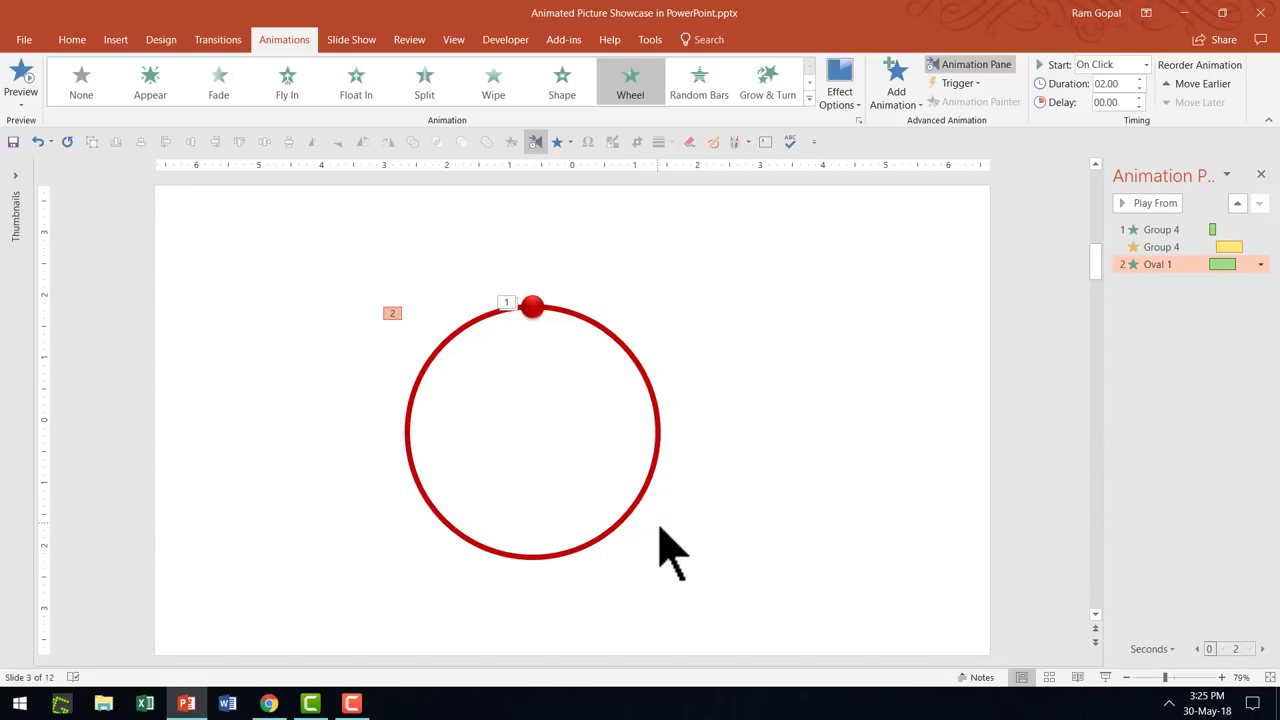
click(1147, 264)
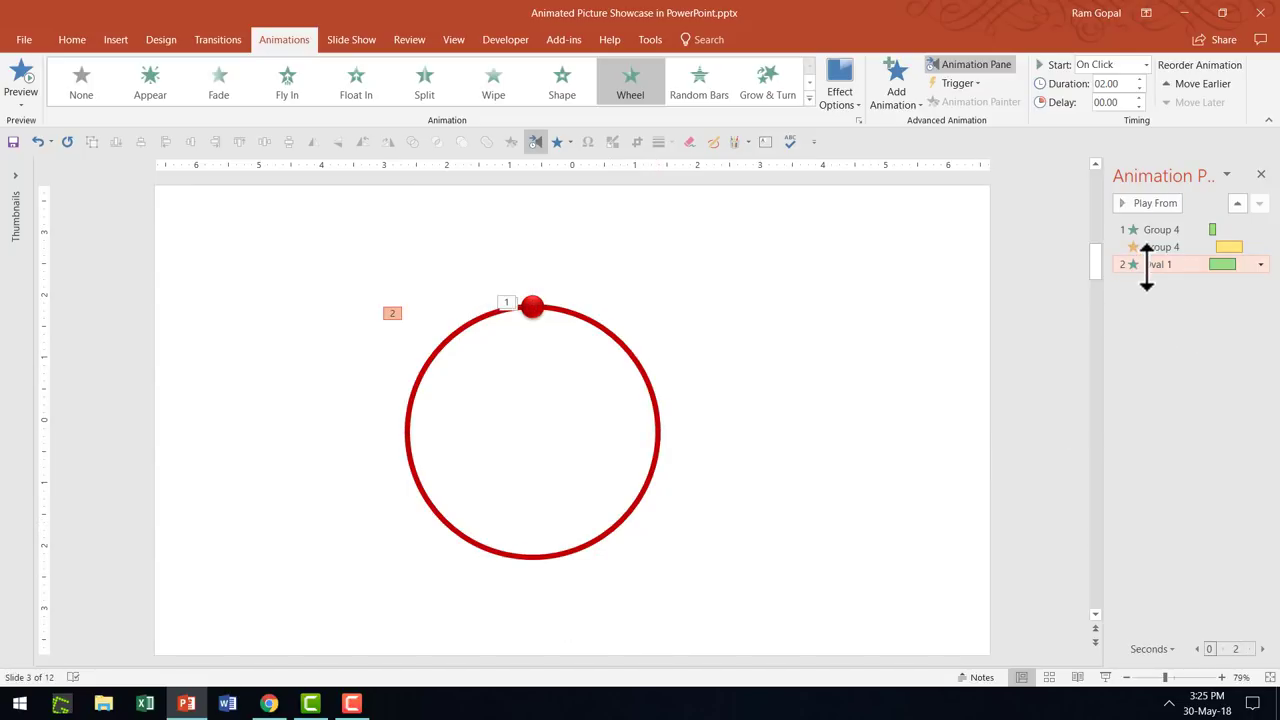
click(1112, 64)
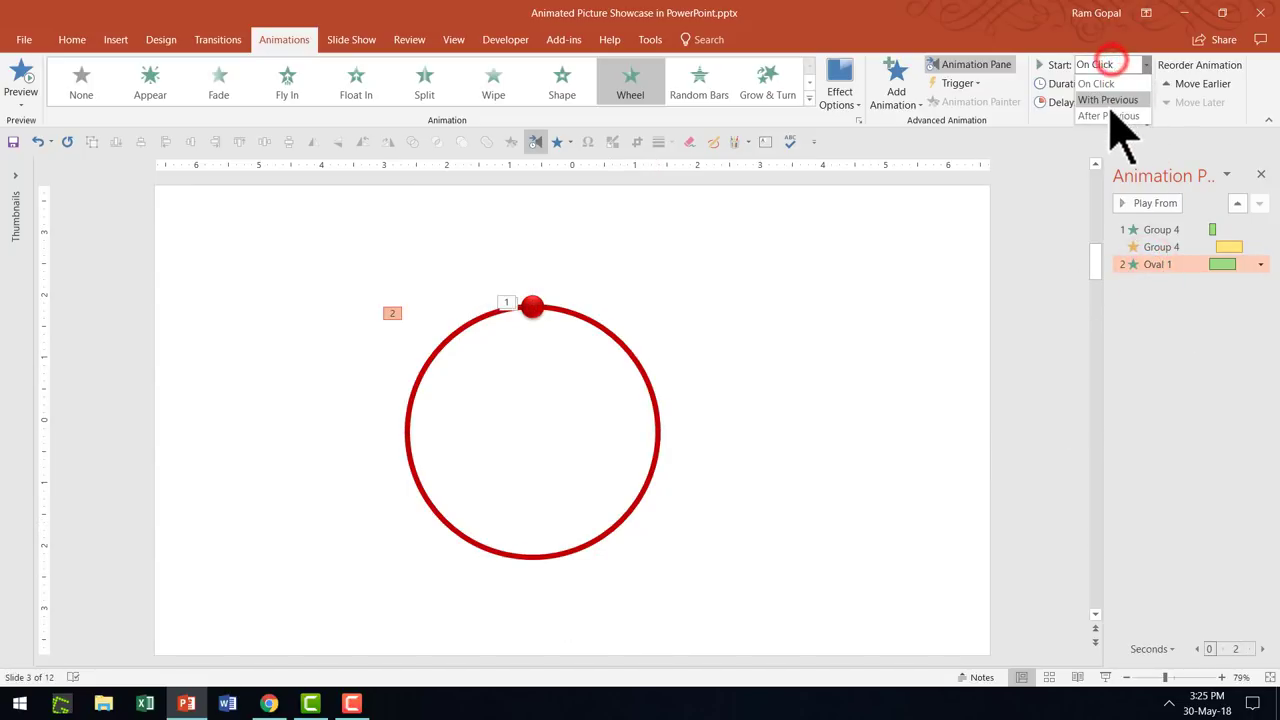
click(1108, 100)
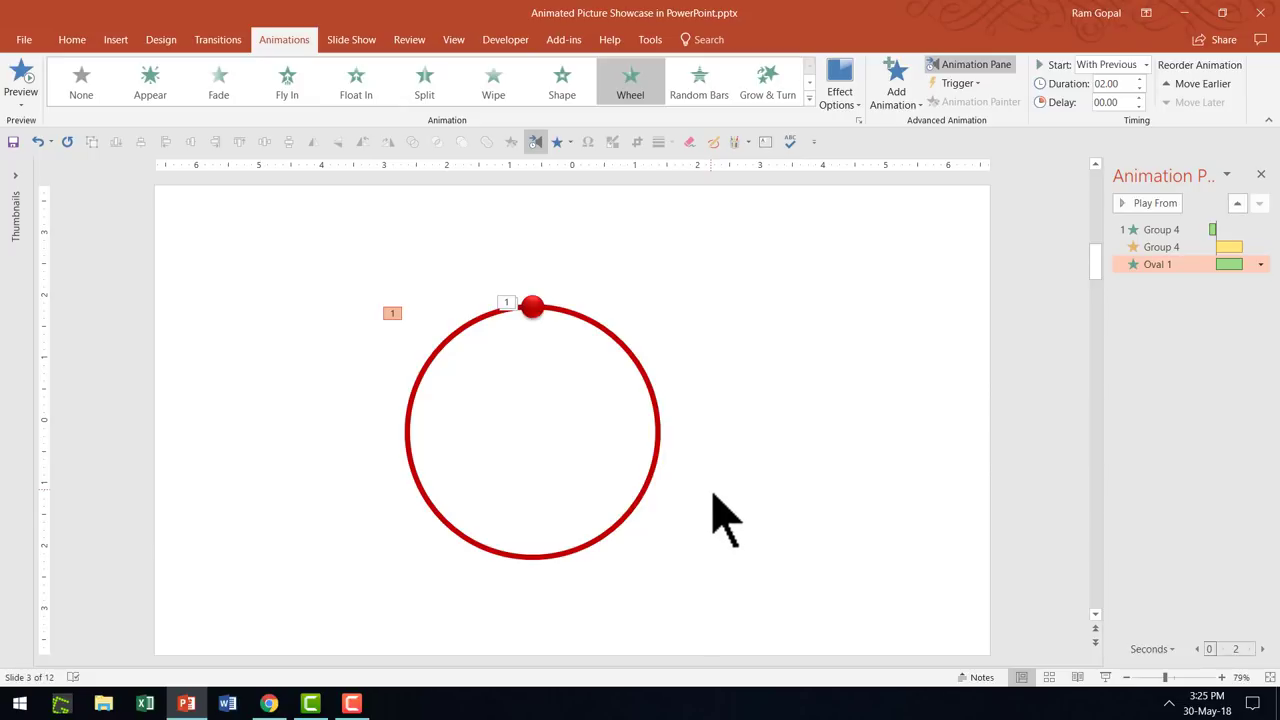
click(1106, 677)
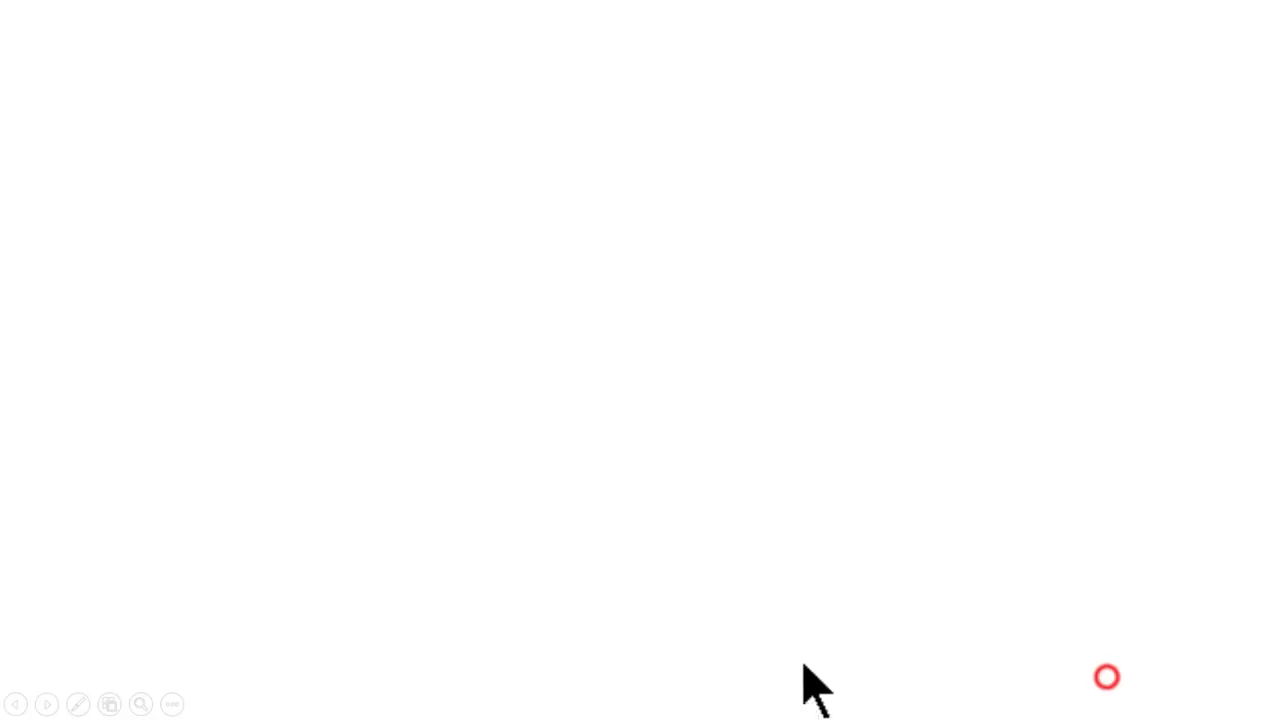
Step: Play the ring and spinning ball animations, exit the show, and select the Spin entry
click(1034, 528)
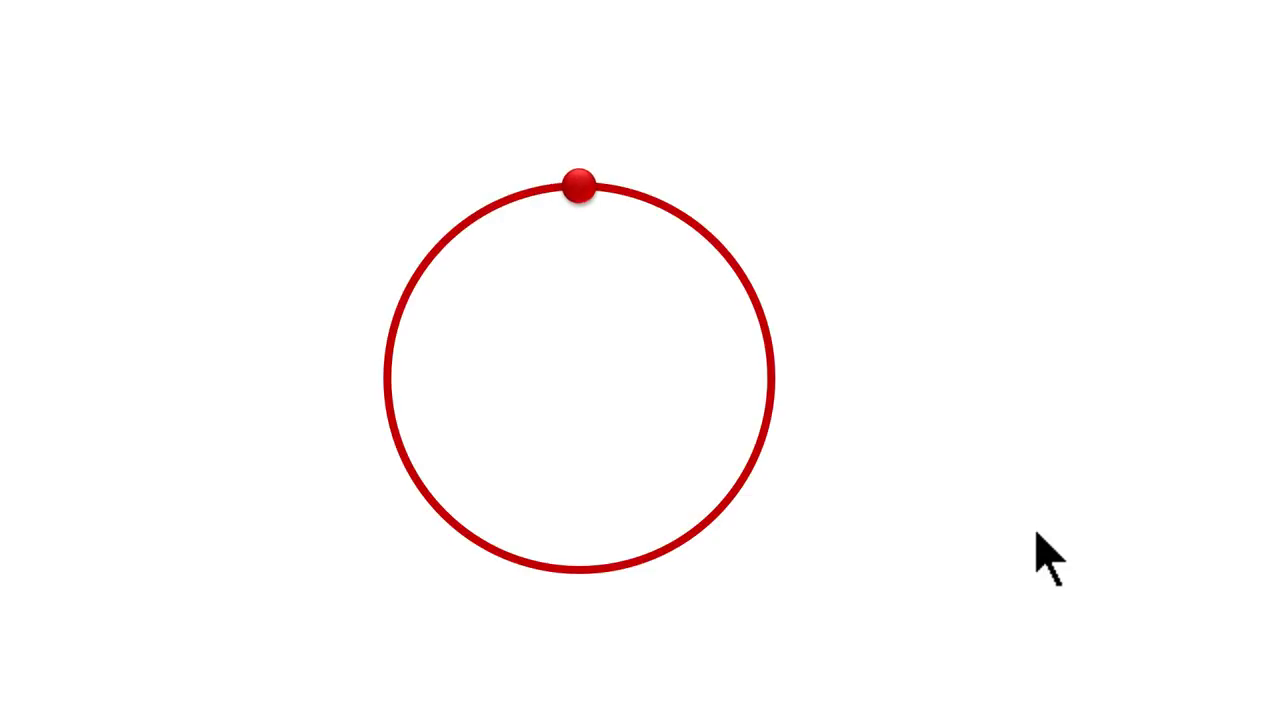
key(Escape)
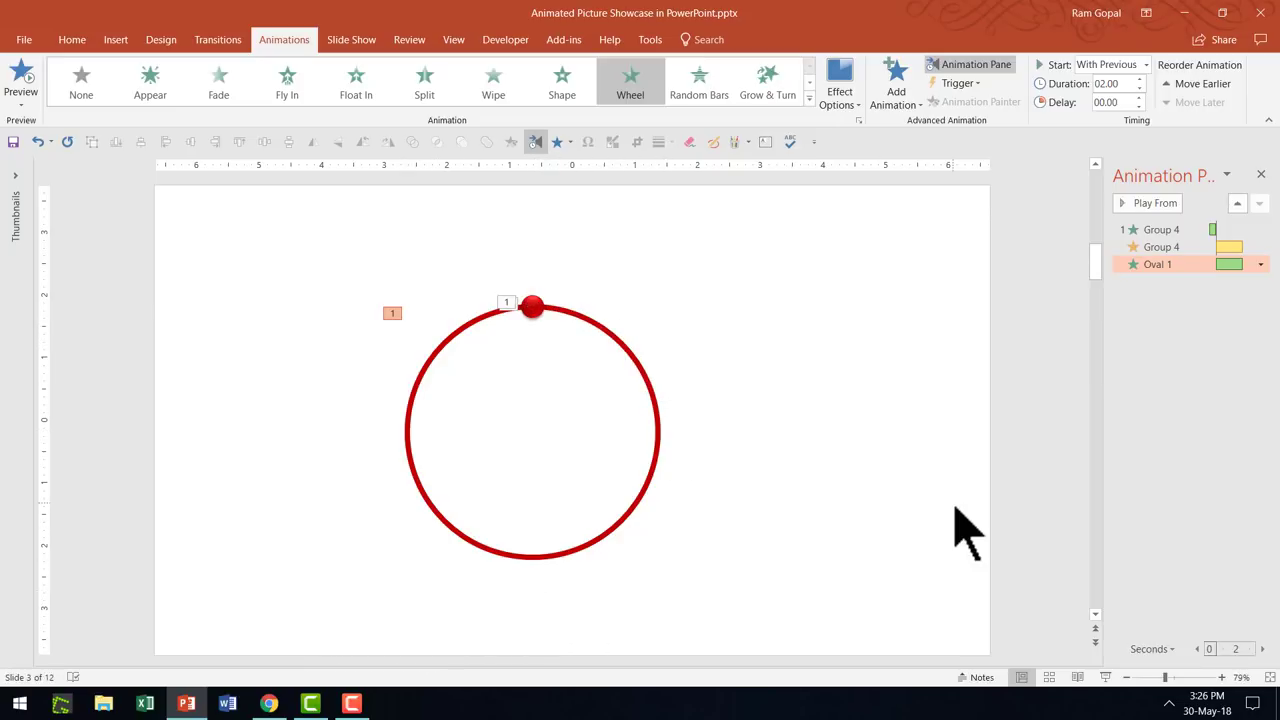
click(1166, 247)
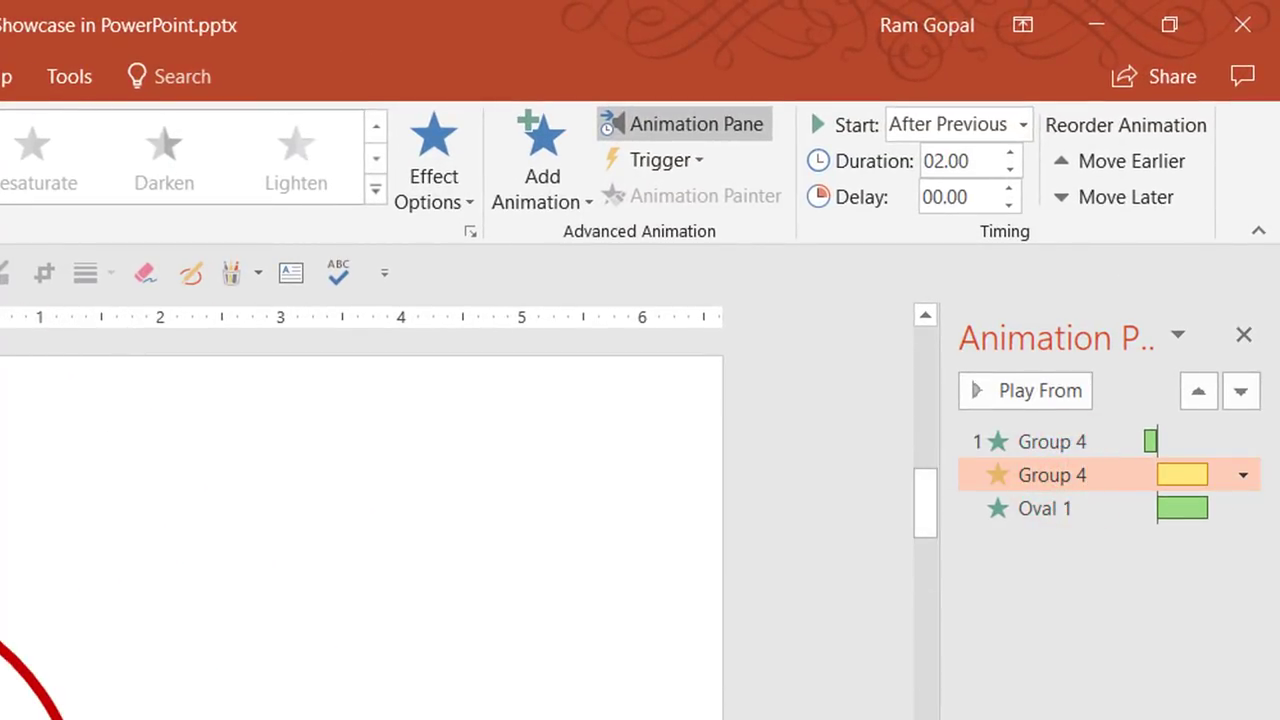
Step: Shorten the ball's Spin duration to 1.75 seconds
click(1010, 169)
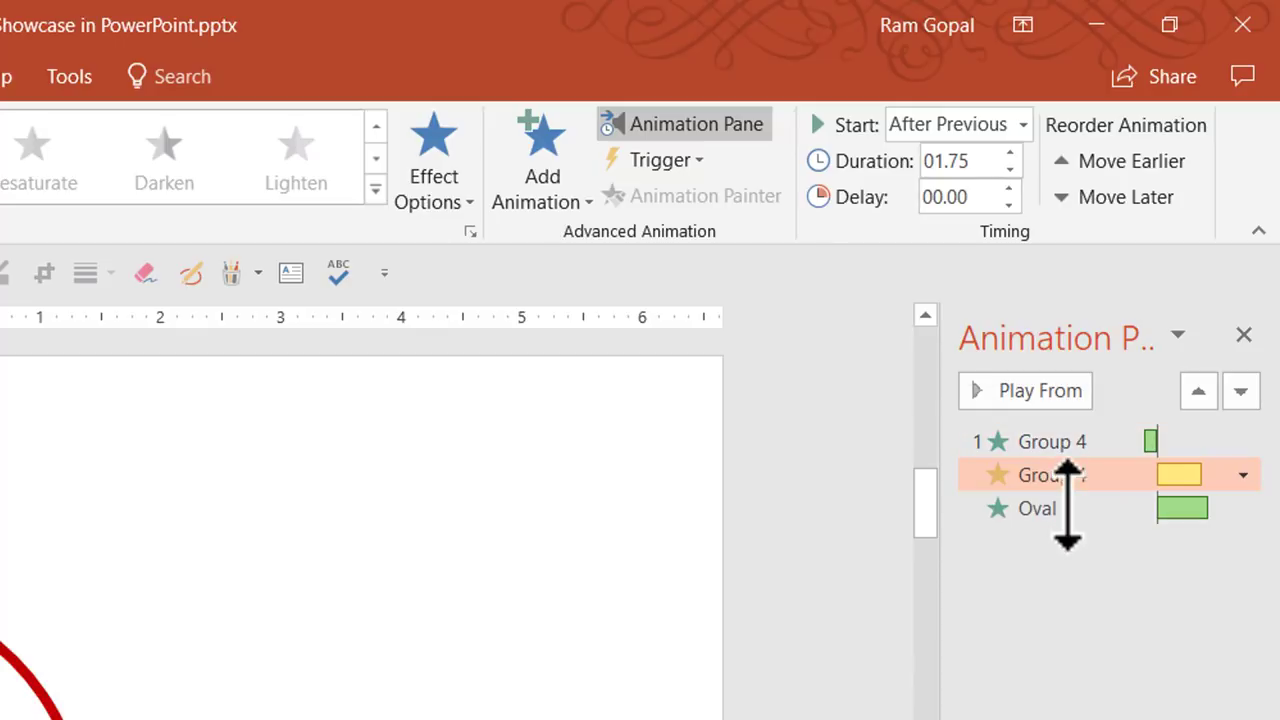
click(1016, 505)
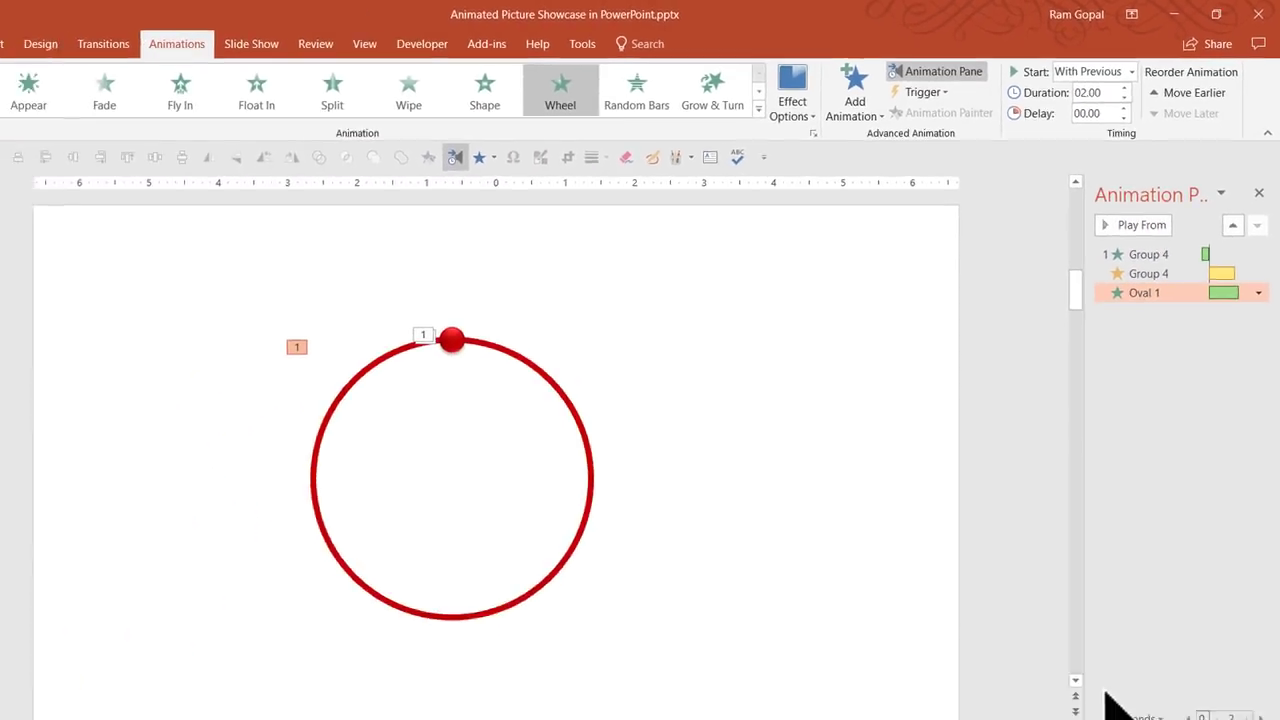
click(1014, 543)
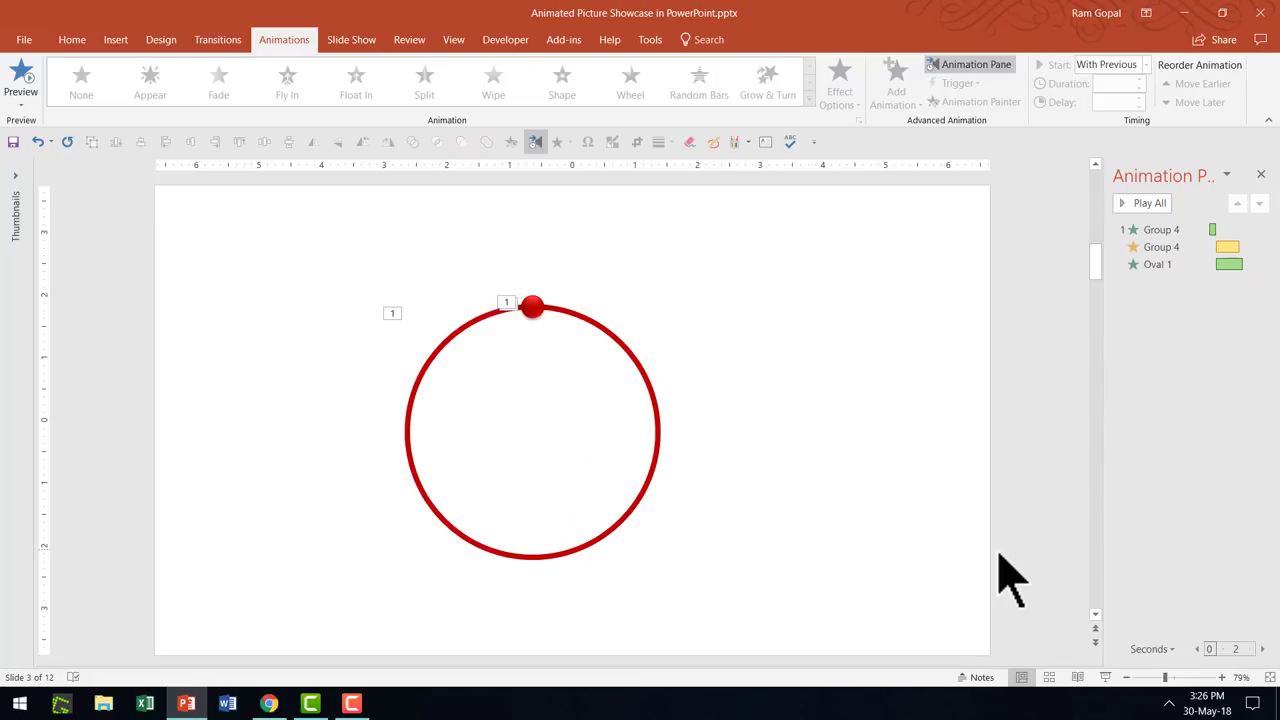
Step: Replay the slide show to preview the animations, then exit with Esc
click(1105, 677)
click(1029, 520)
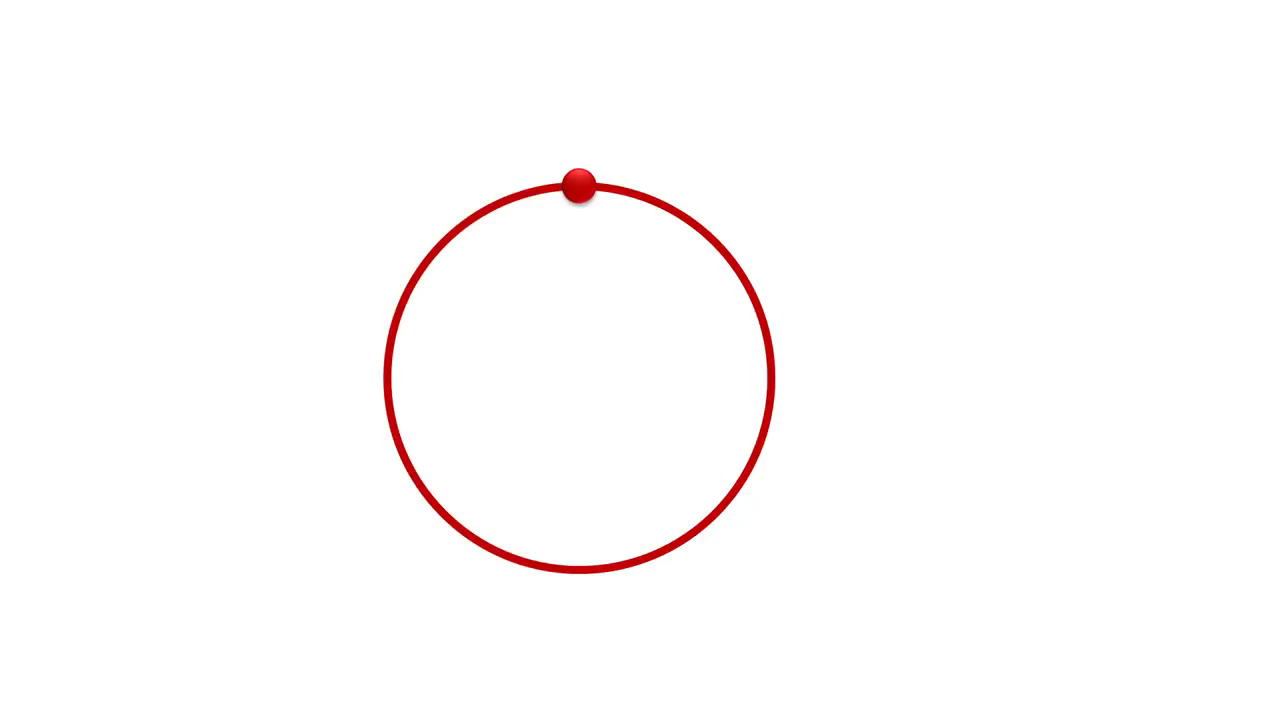
key(Escape)
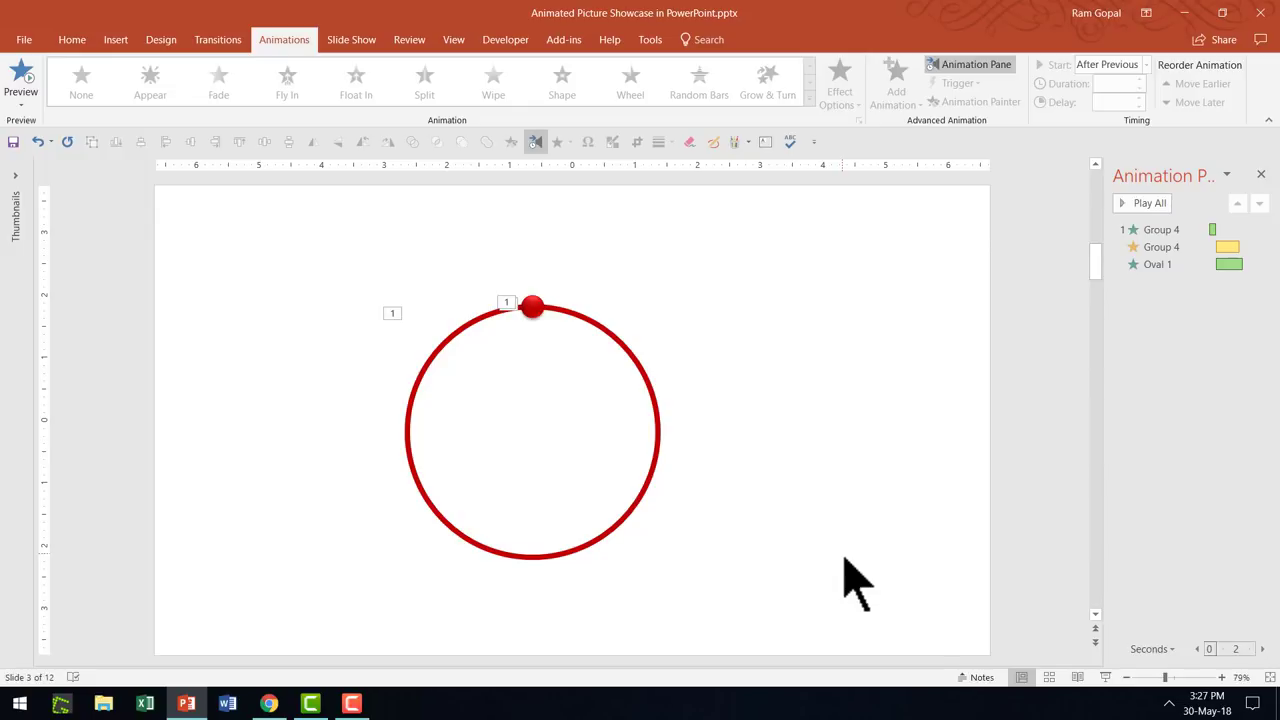
Step: Scroll up to slide 2 with the butterfly and flower pictures, then switch to the browser
scroll(850, 585, up, 1)
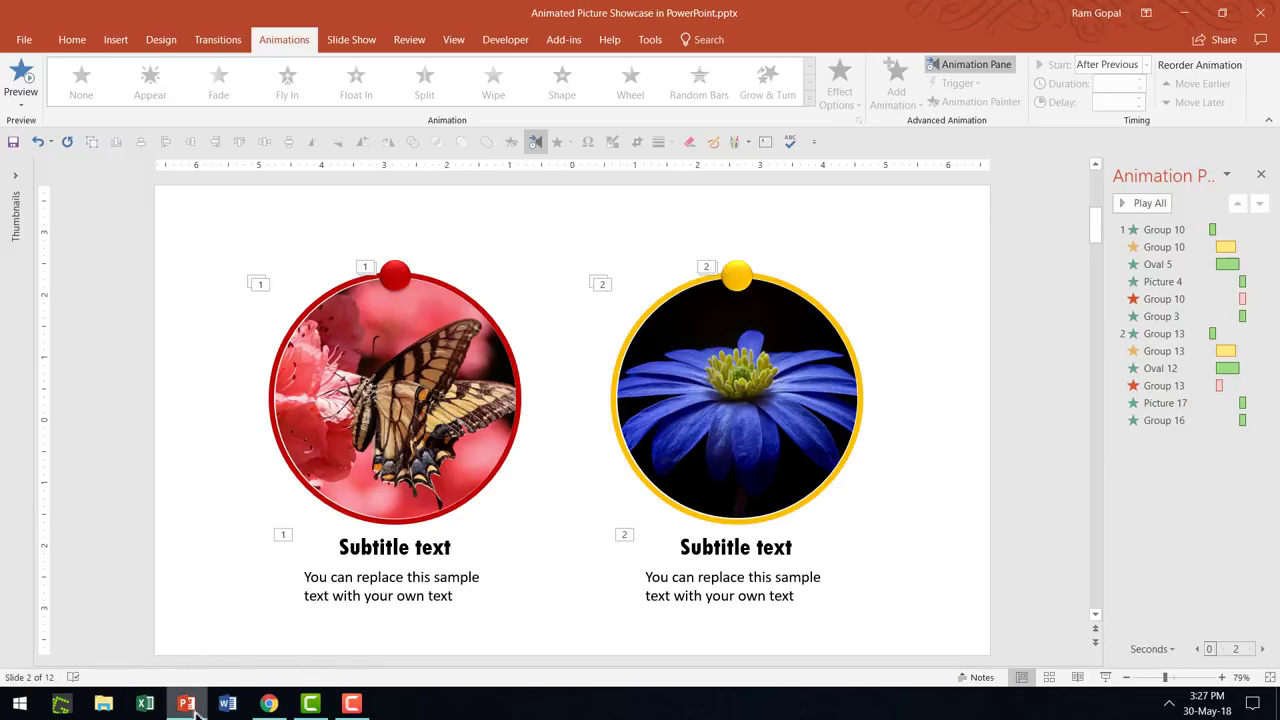
click(266, 700)
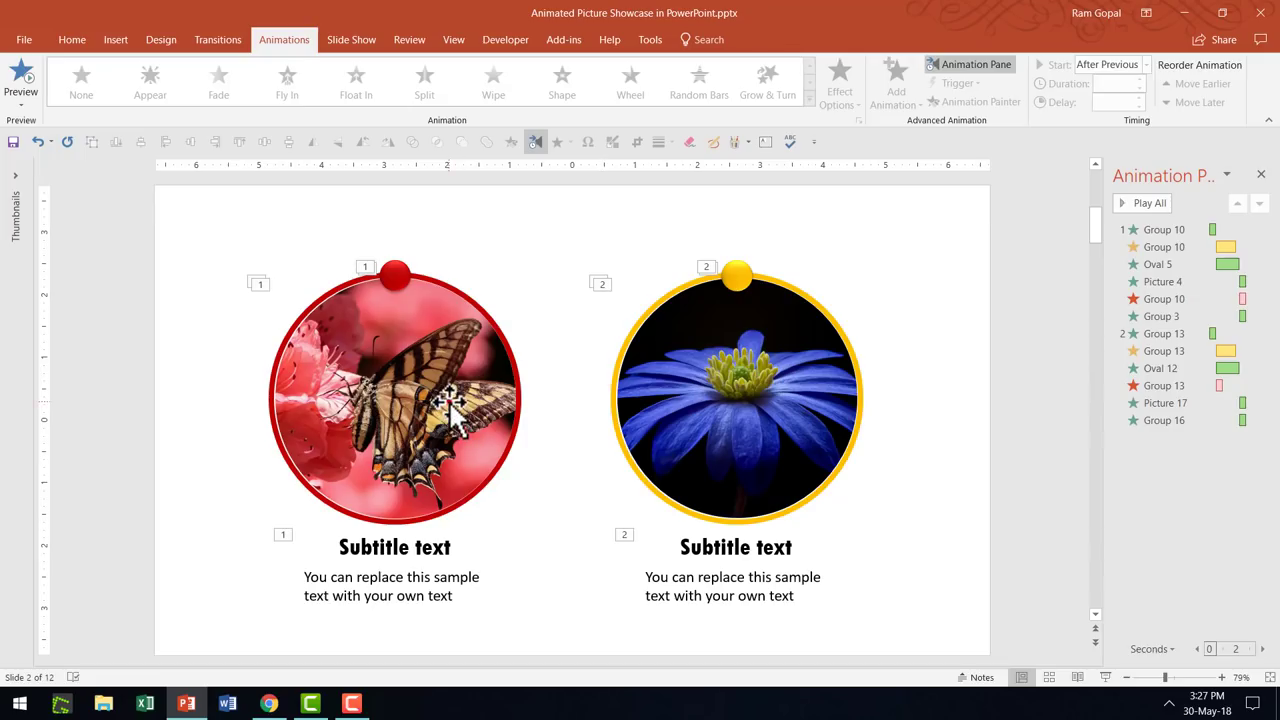
Step: Copy the butterfly picture from slide 2 and paste it onto slide 3
click(448, 400)
right_click(448, 400)
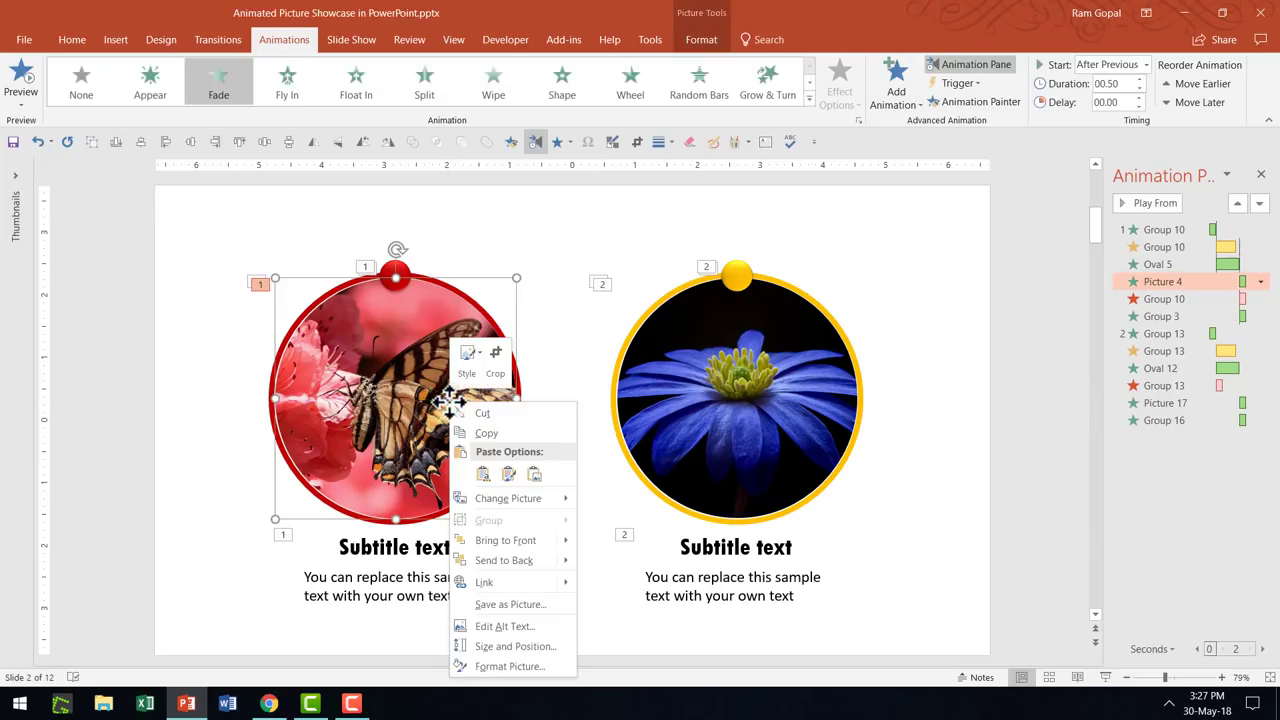
click(522, 437)
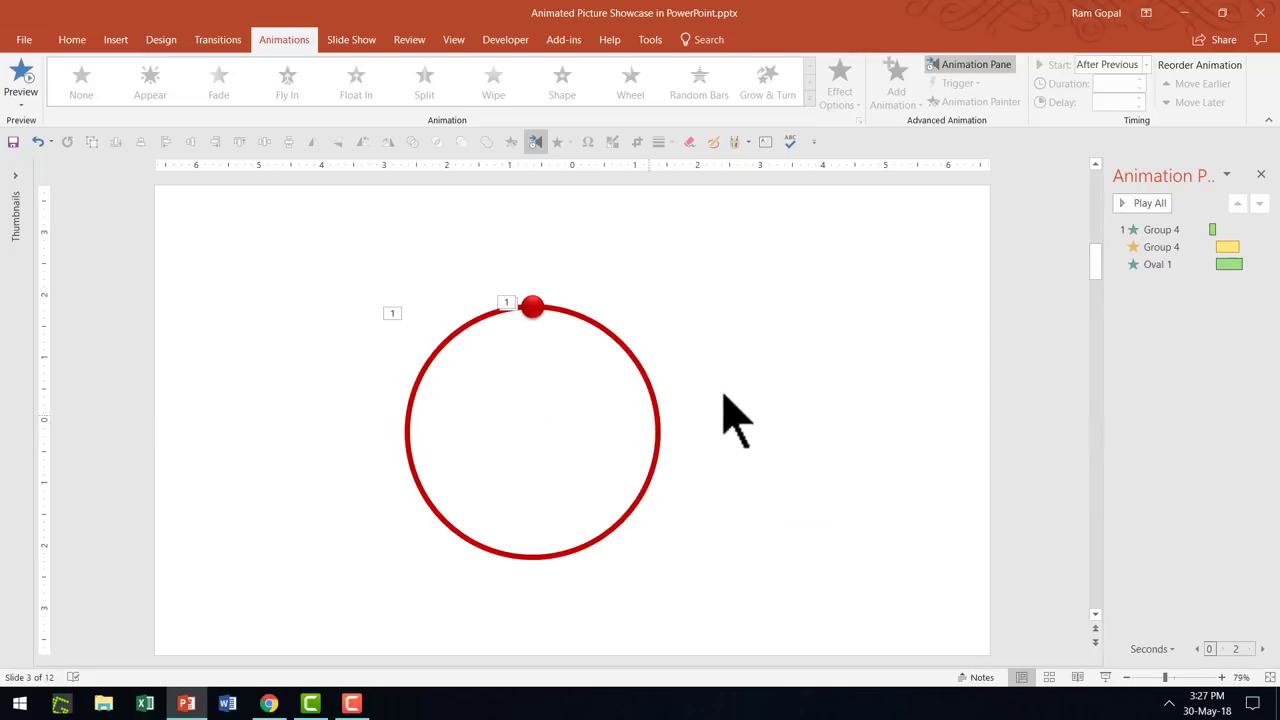
right_click(755, 381)
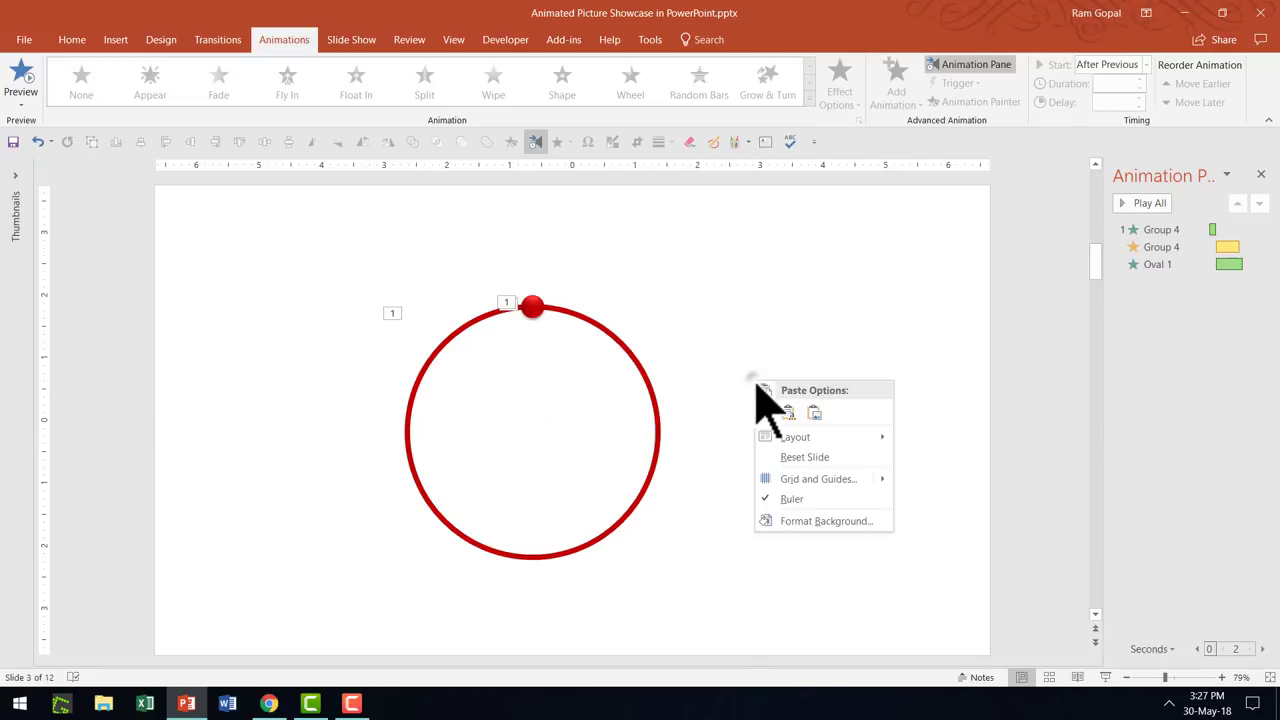
click(787, 413)
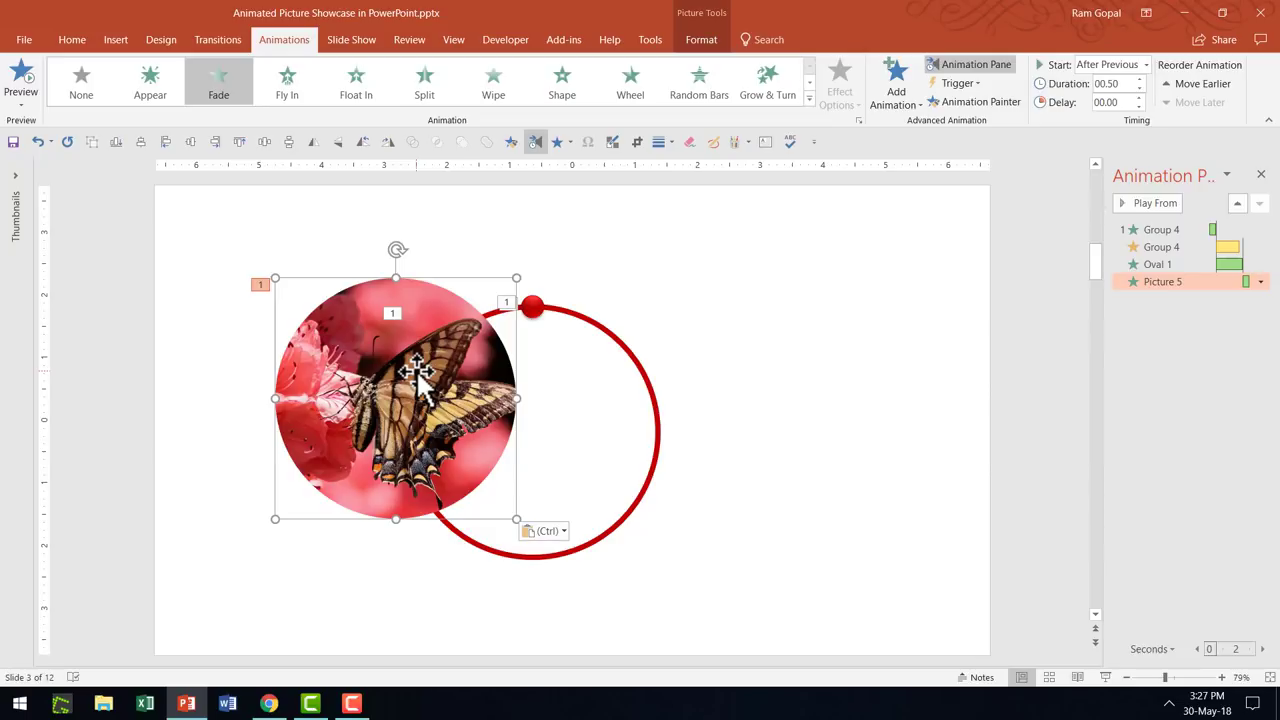
Step: Delete the pasted picture's Fade animation and centre it inside the red ring
click(1163, 282)
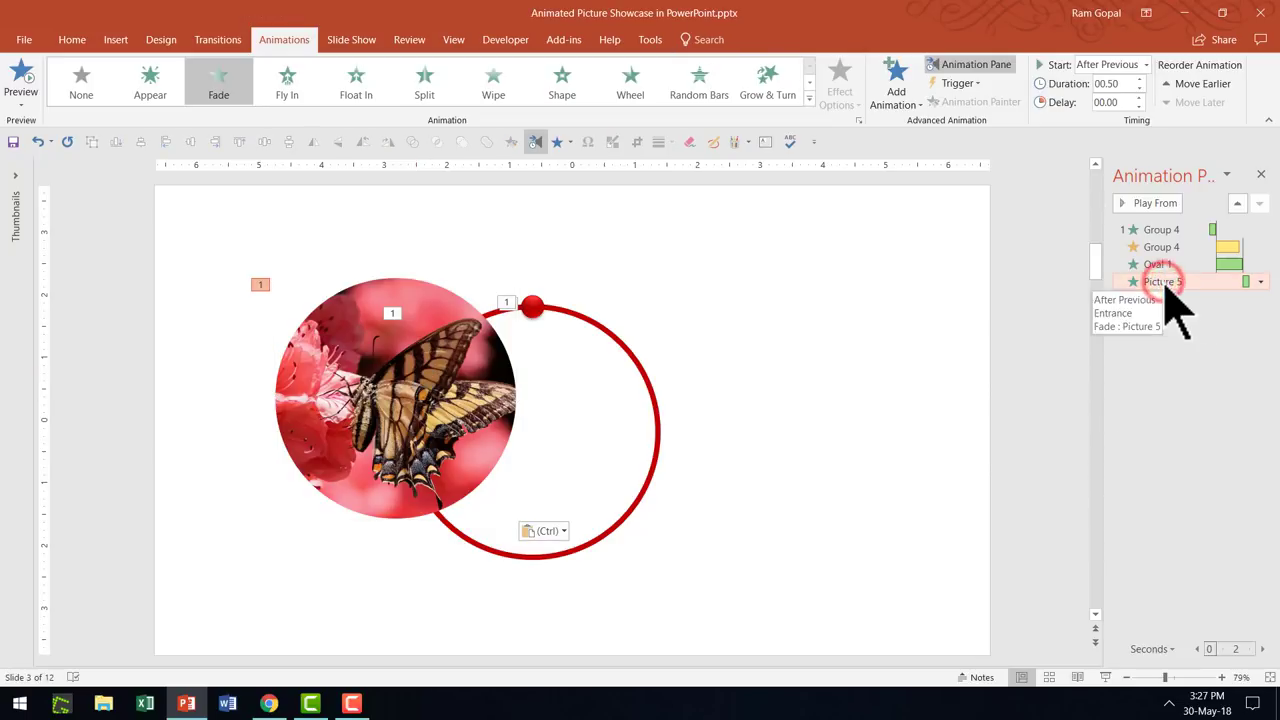
key(Delete)
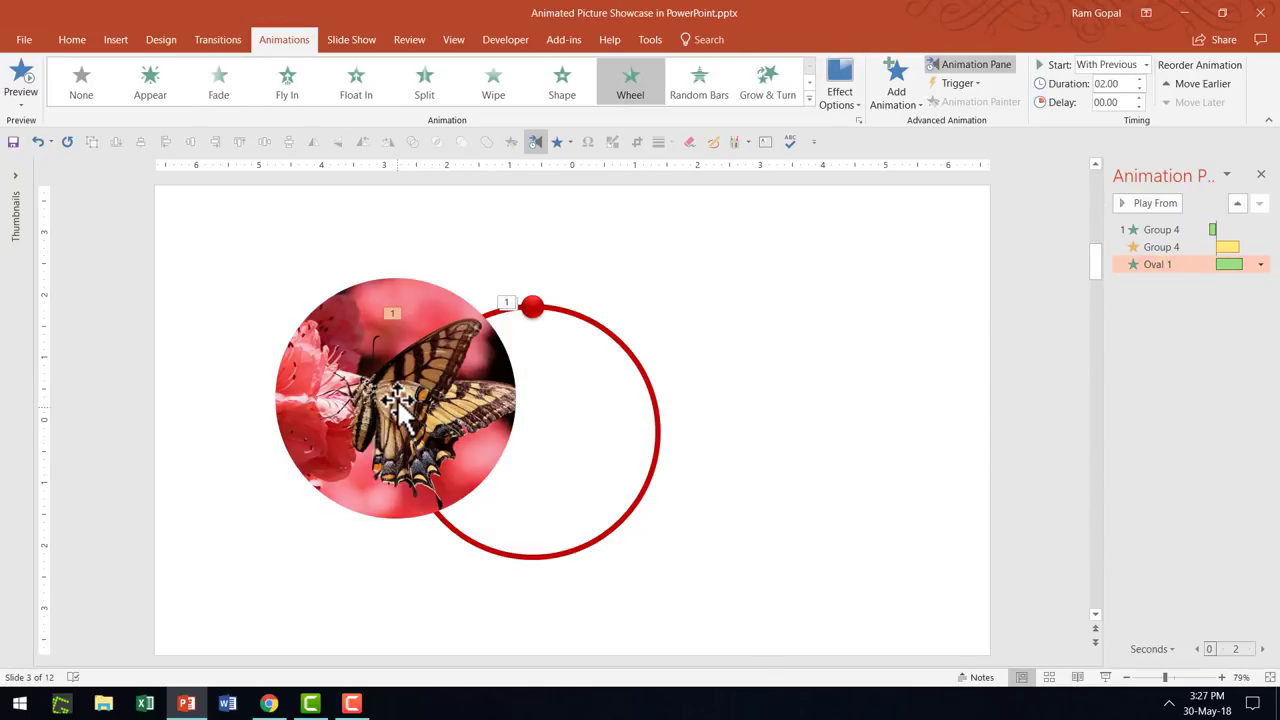
drag(376, 378, 512, 406)
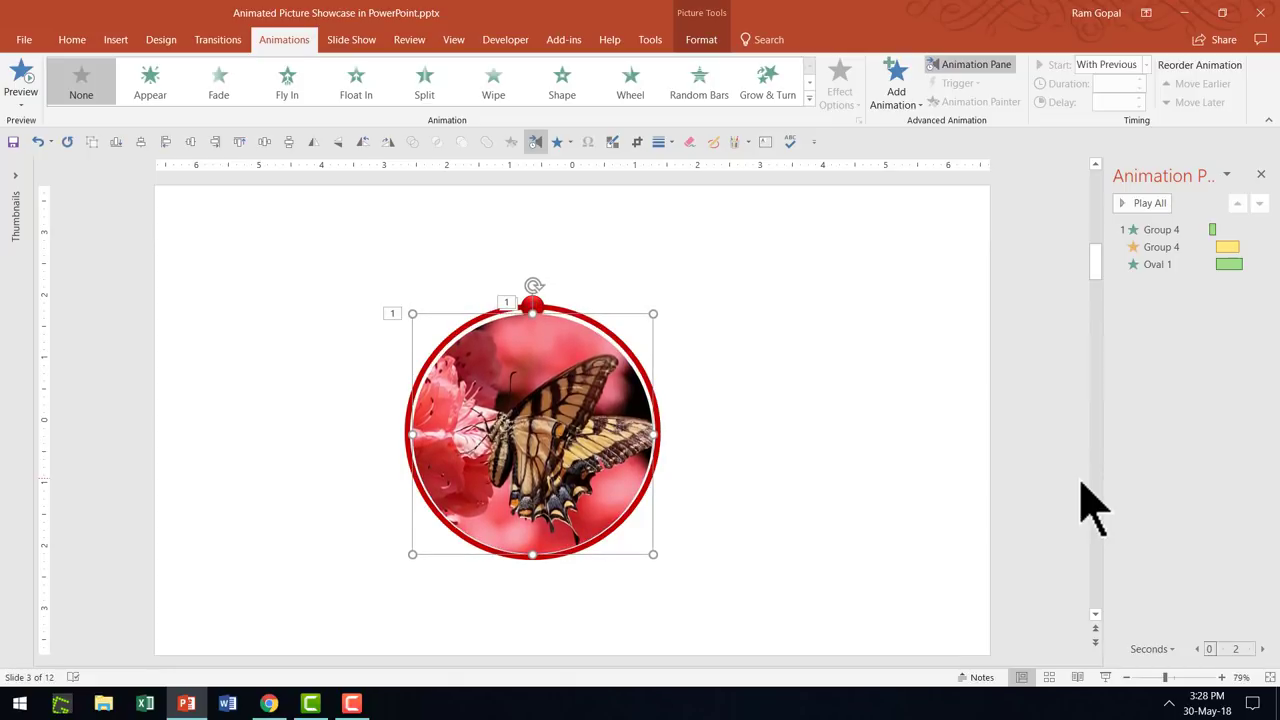
Step: Give the butterfly picture a Fade entrance starting After Previous, then scroll back to slide 2
right_click(575, 430)
key(Escape)
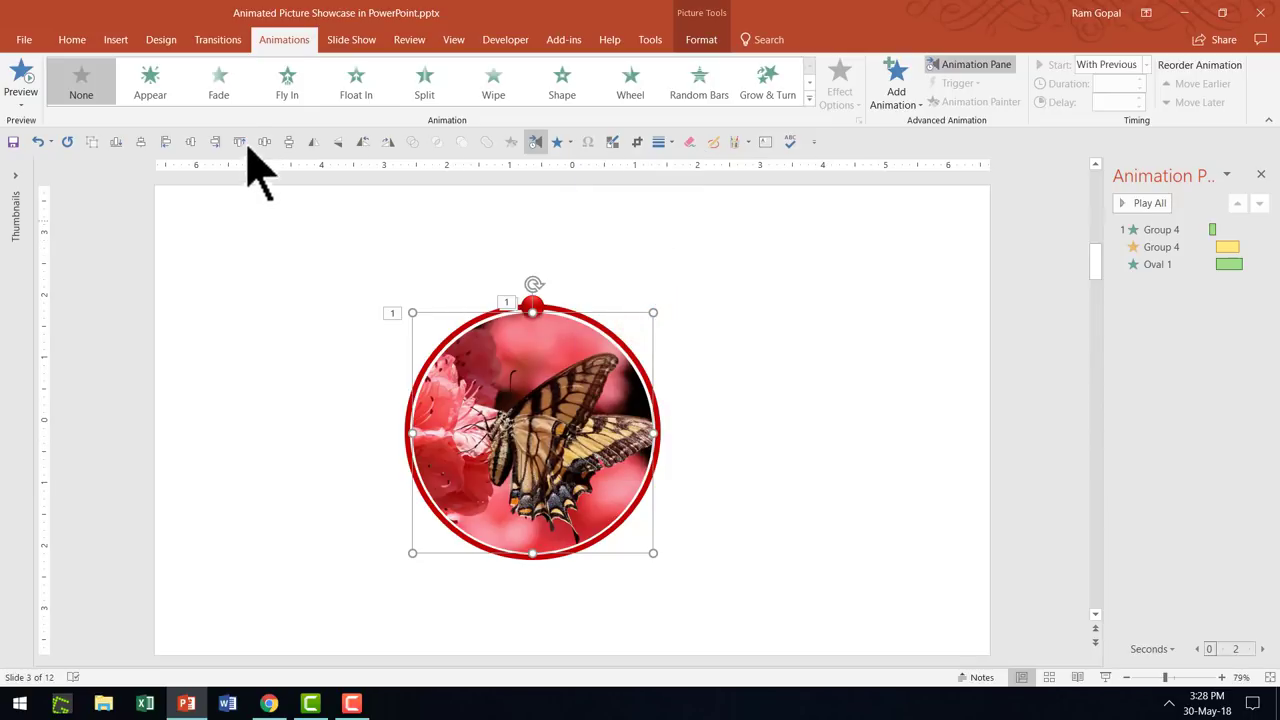
click(218, 85)
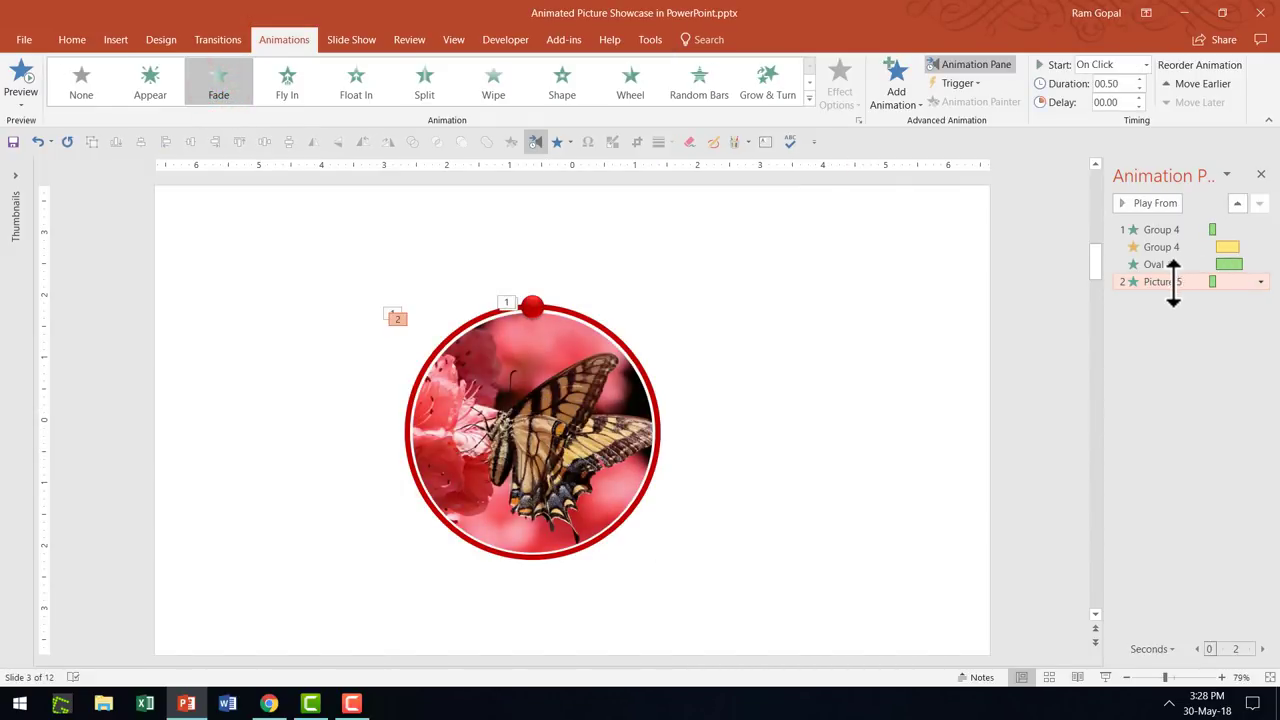
click(1166, 282)
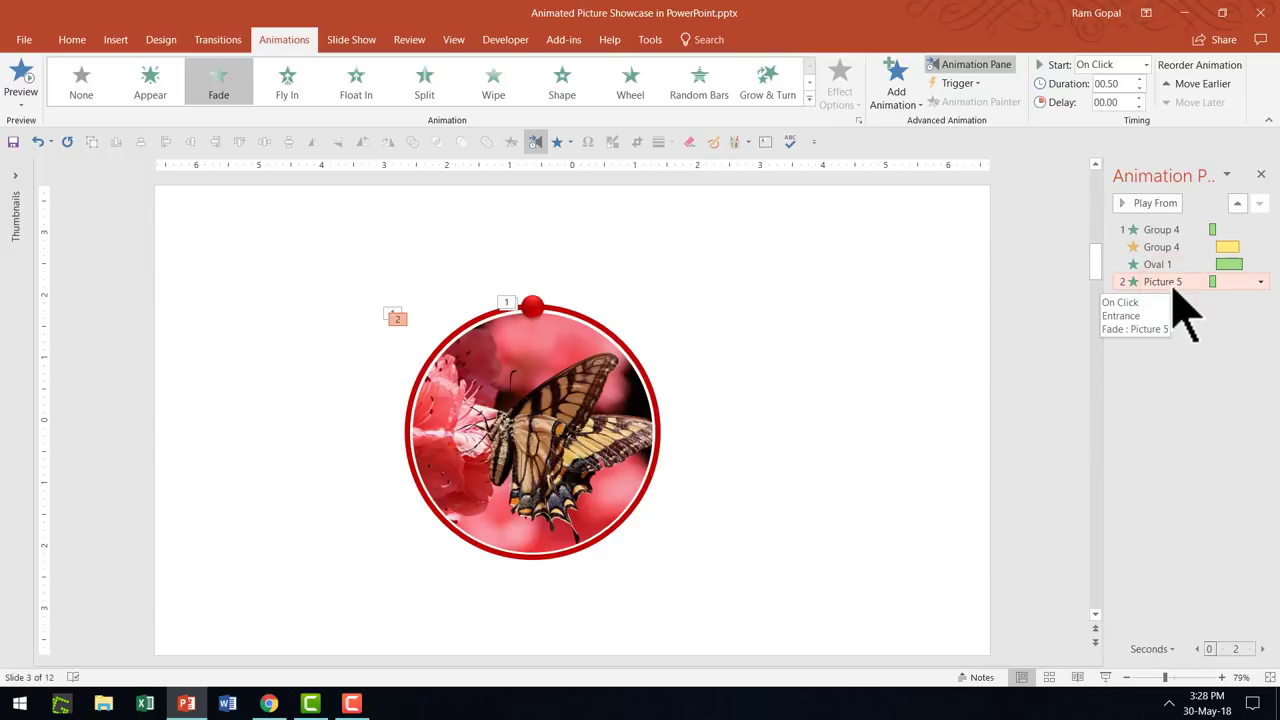
click(1112, 64)
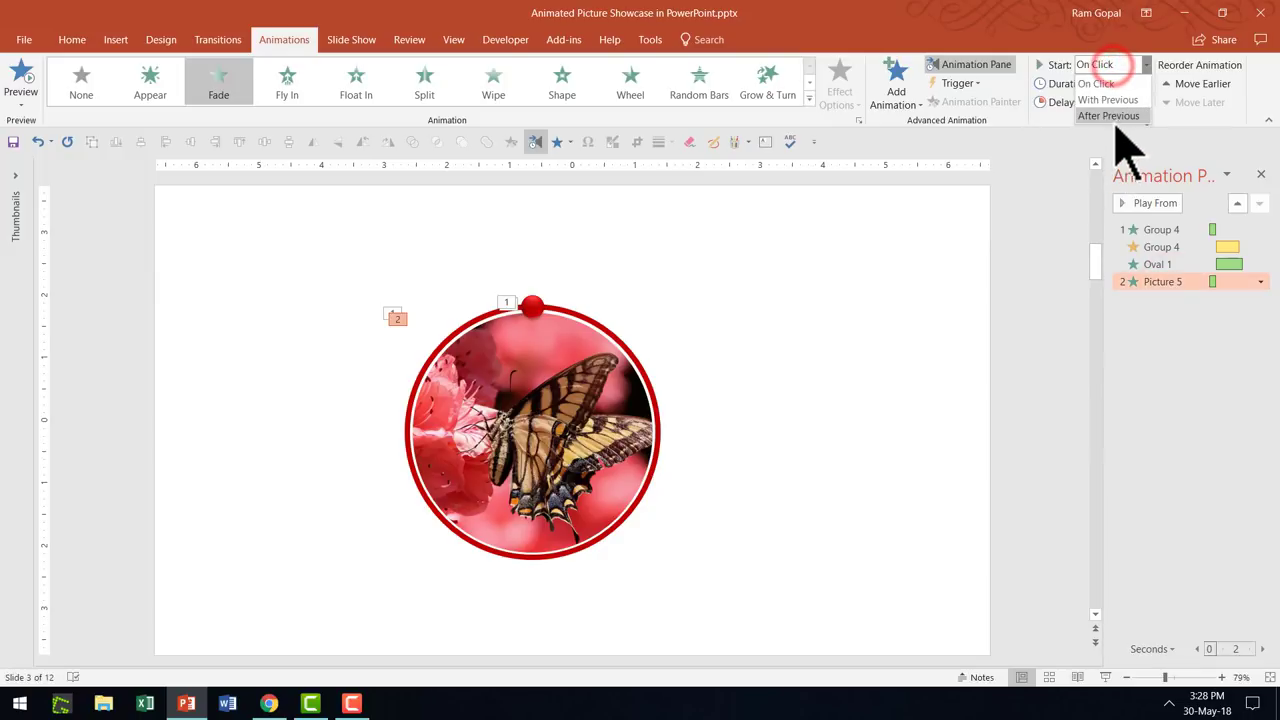
click(1119, 116)
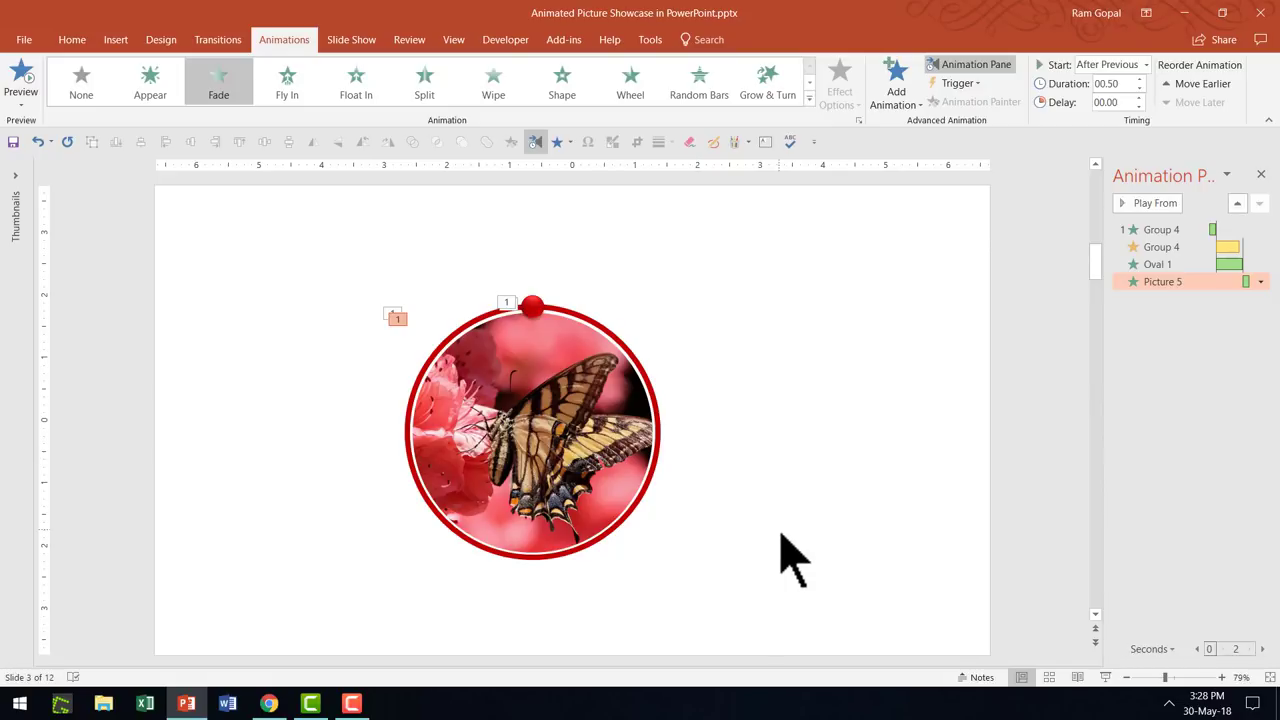
scroll(795, 560, up, 1)
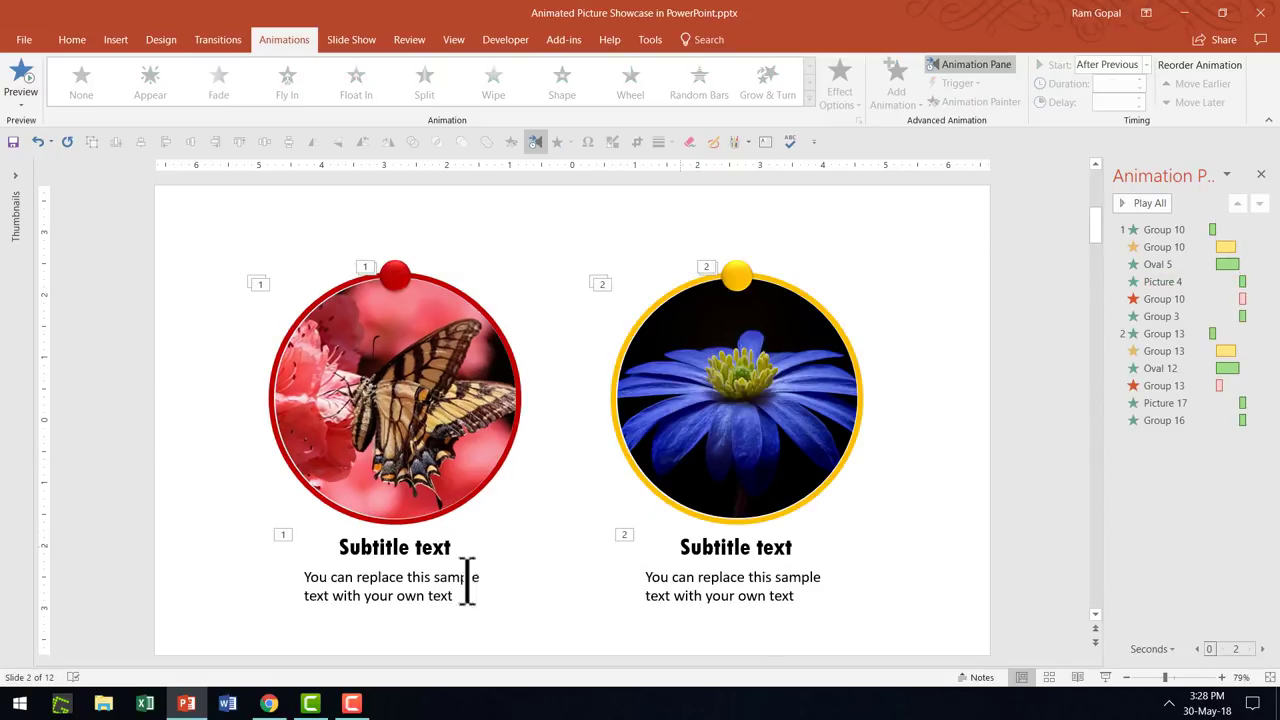
Step: Copy the subtitle group from slide 2 and paste it onto slide 3
click(352, 545)
click(368, 578)
drag(560, 634, 28, 521)
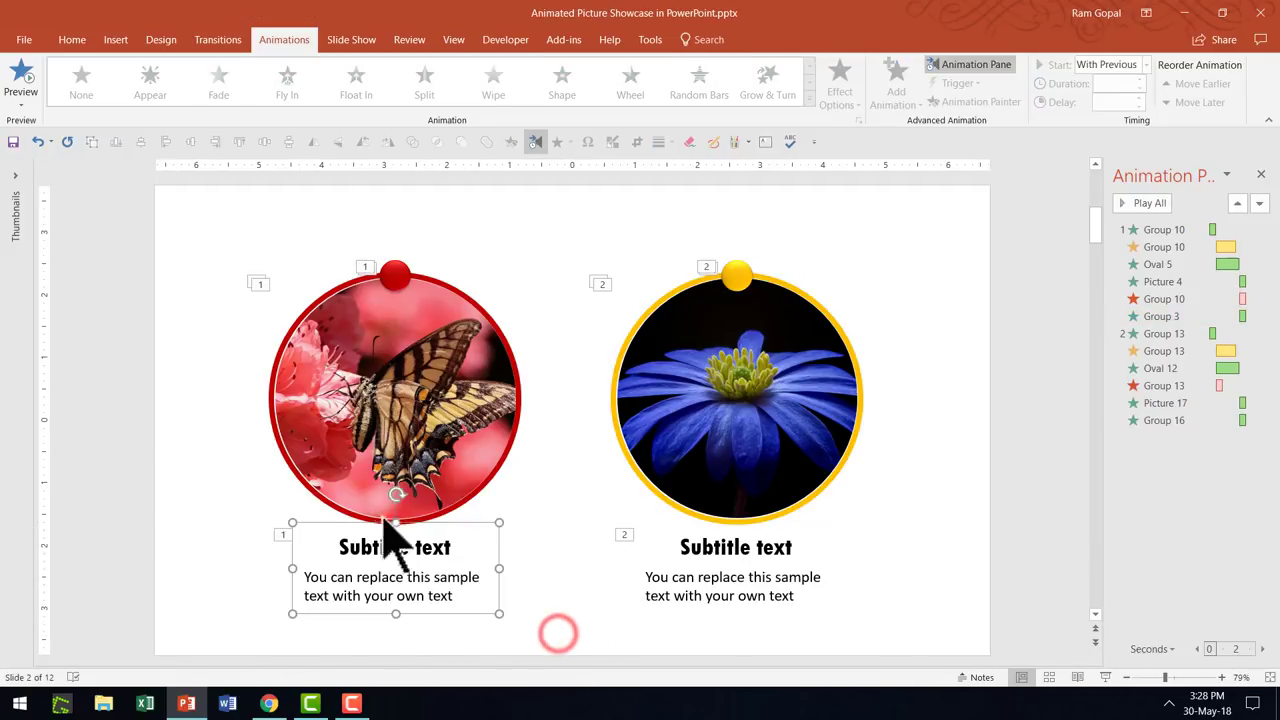
right_click(470, 527)
click(520, 300)
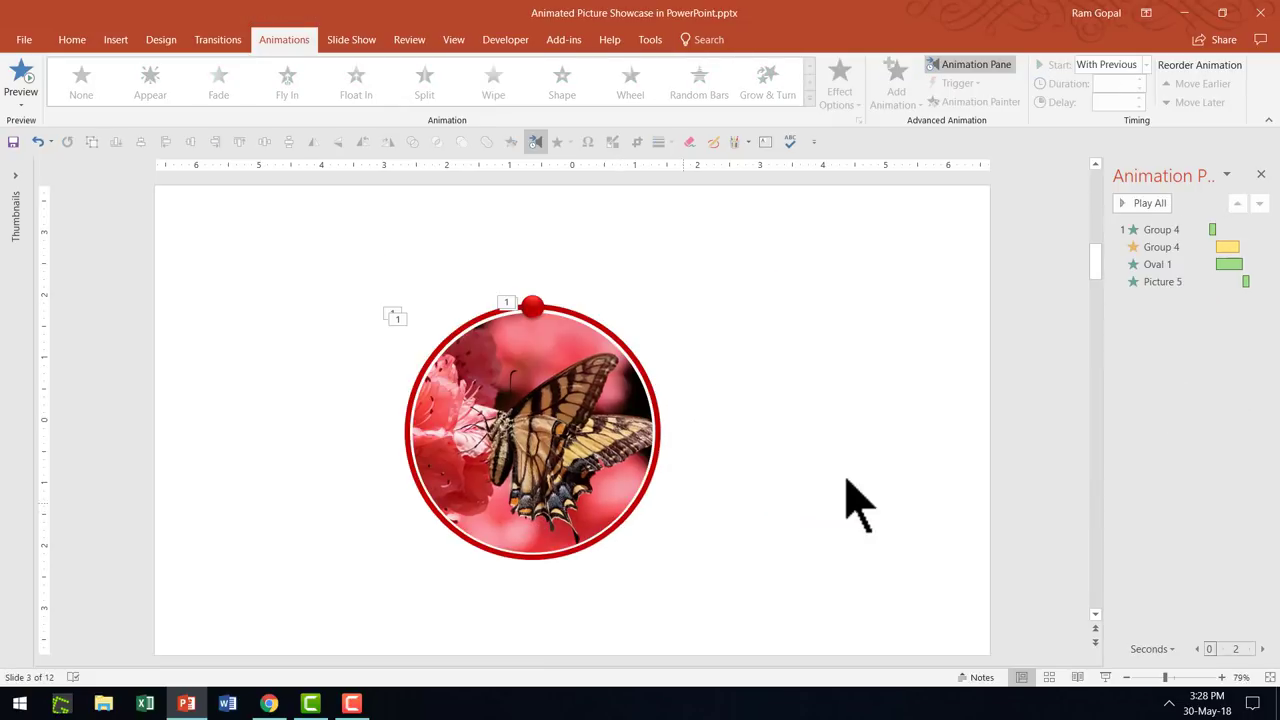
right_click(846, 480)
click(871, 499)
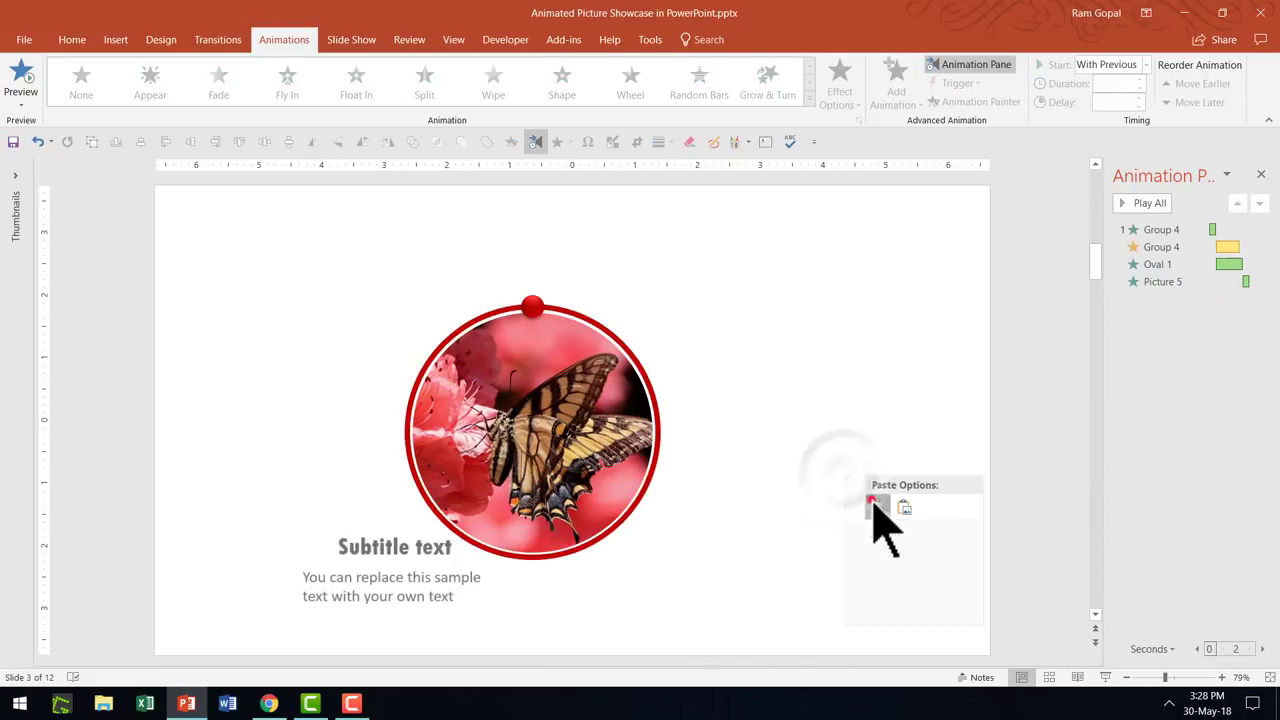
Step: Centre the subtitle under the butterfly ring, then move the ring and subtitle up together
drag(368, 522, 523, 553)
drag(378, 246, 756, 700)
drag(595, 410, 605, 377)
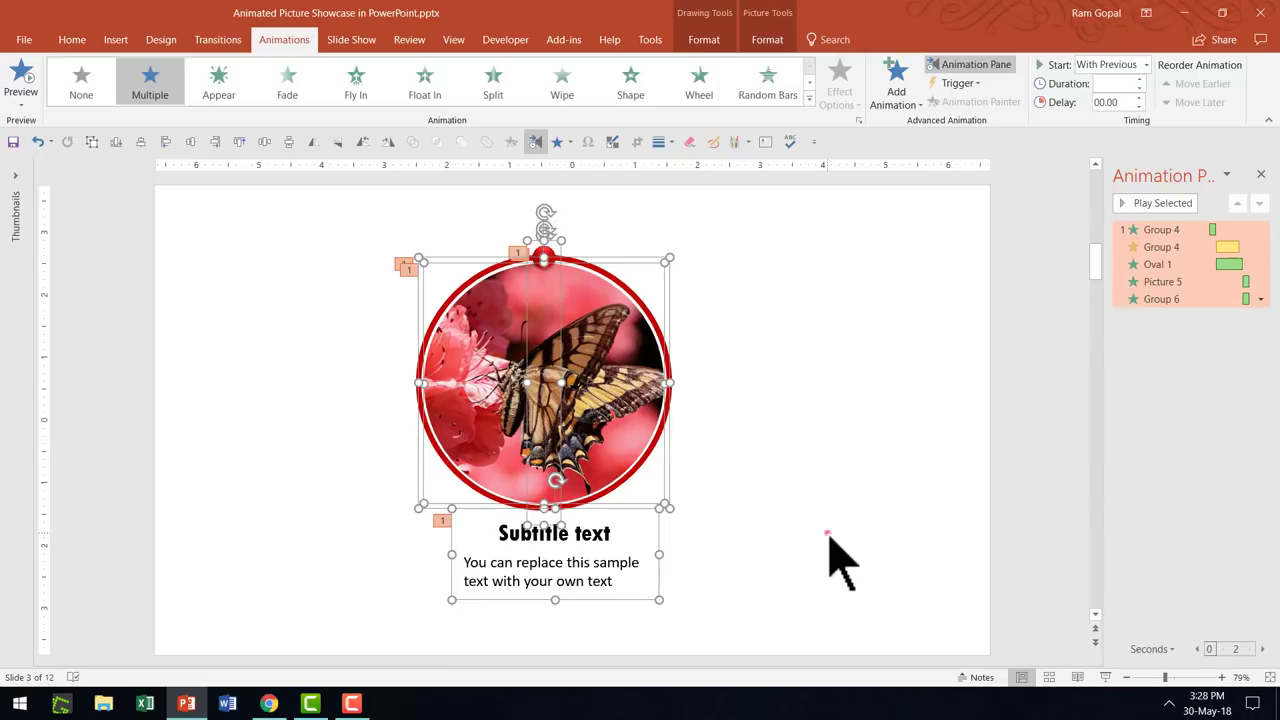
click(826, 533)
Step: Delete the subtitle's copied Group 6 animation
click(658, 554)
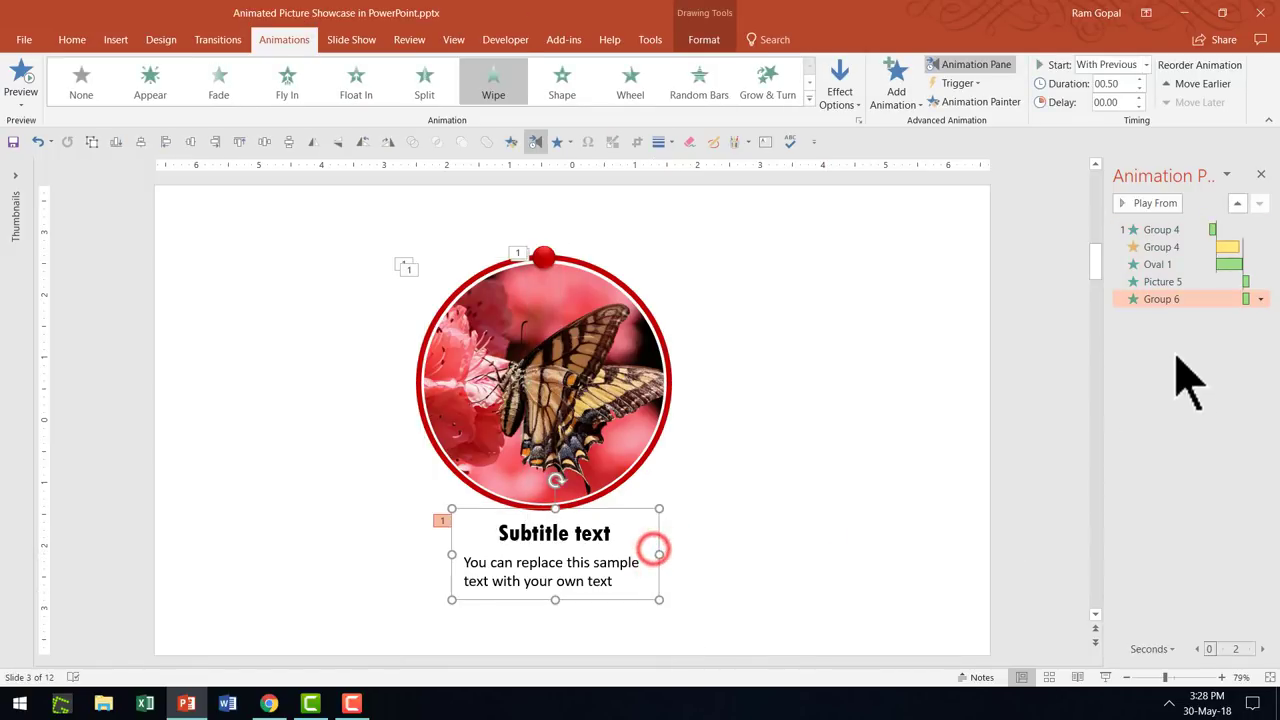
click(1163, 299)
key(Delete)
click(893, 538)
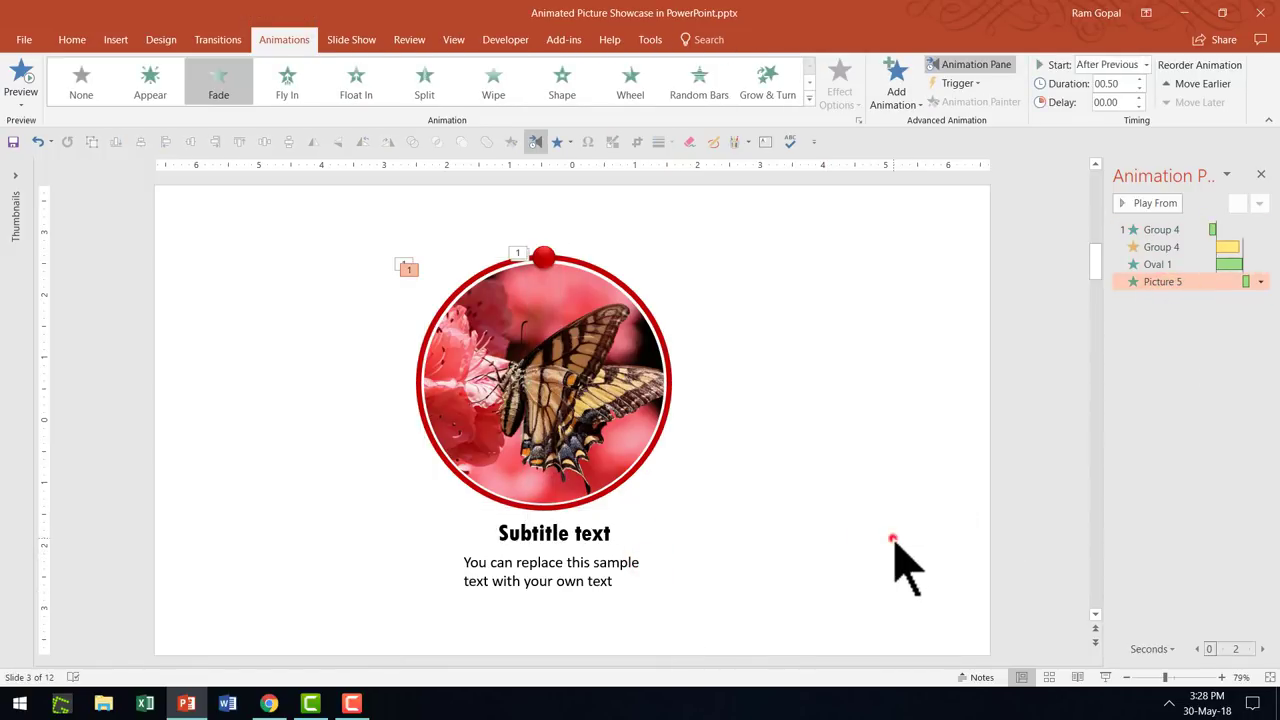
click(658, 557)
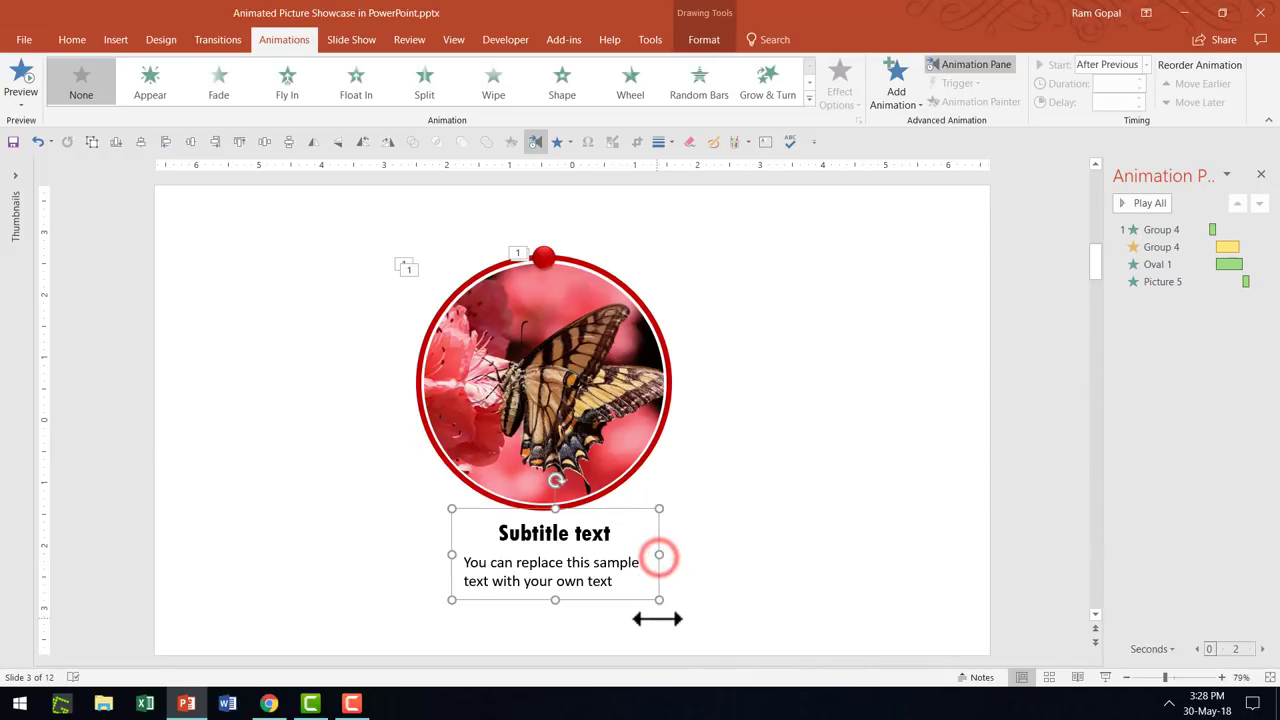
Step: Nudge the subtitle to centre it and give it a Wipe From Top entrance starting With Previous
drag(657, 524, 648, 525)
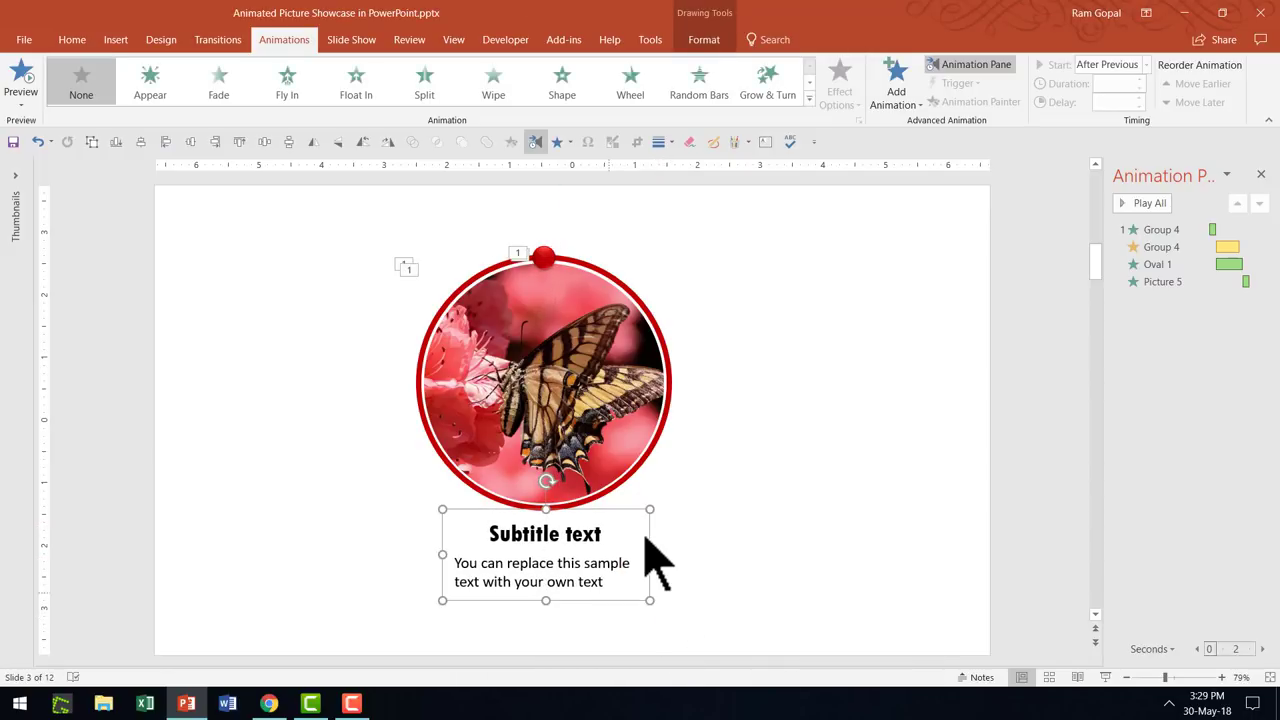
click(494, 84)
click(843, 75)
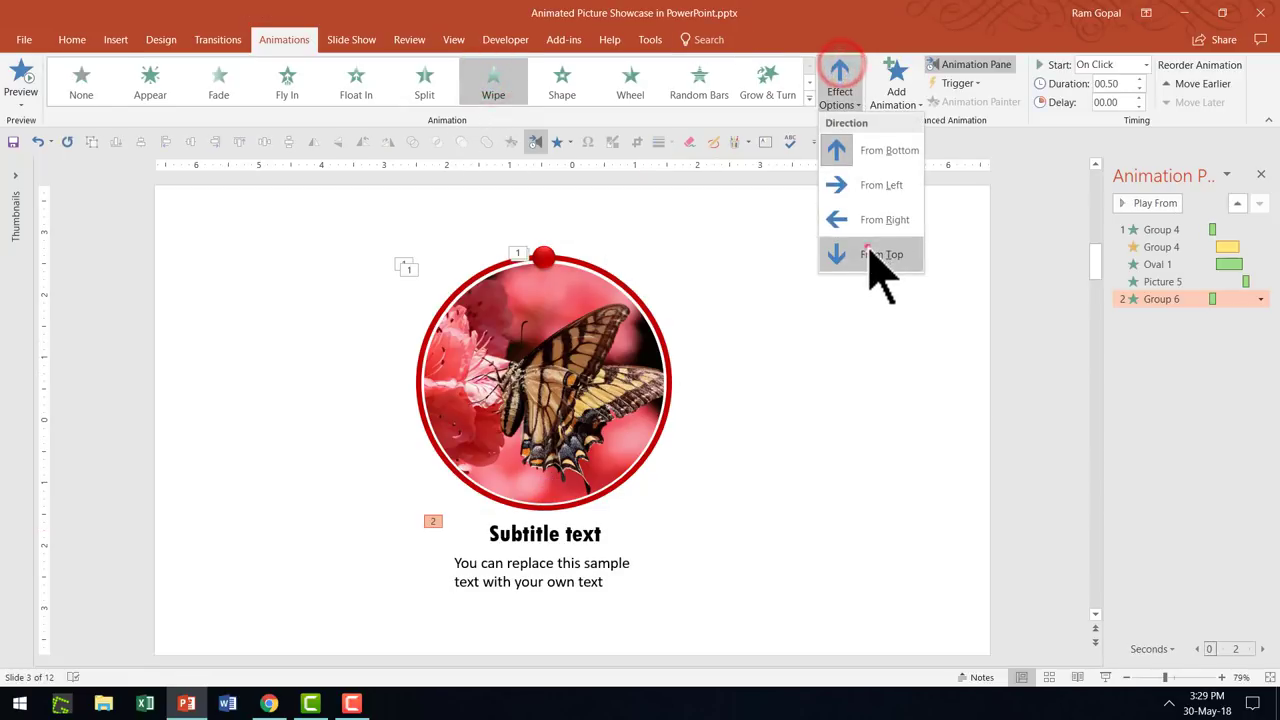
click(869, 250)
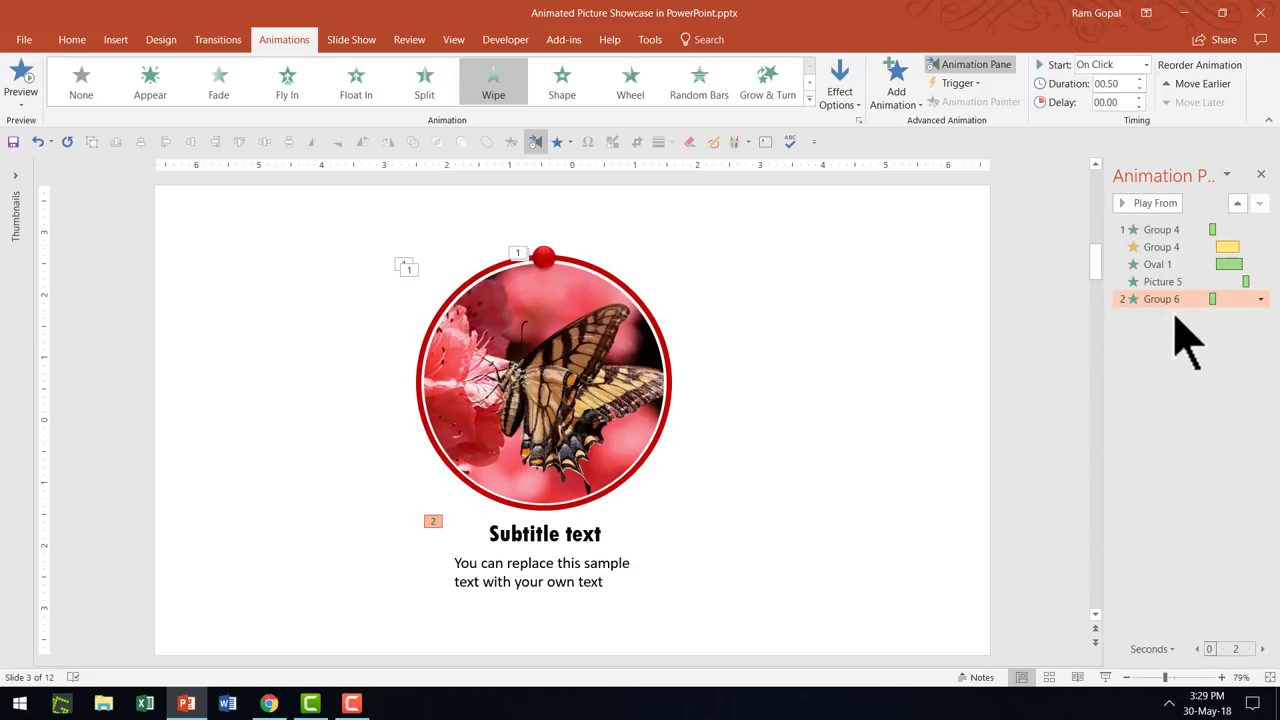
click(1106, 66)
click(1106, 100)
Step: Give the red ball a Fade exit With Previous, ordered before the subtitle's Wipe, then run the slide show
click(540, 253)
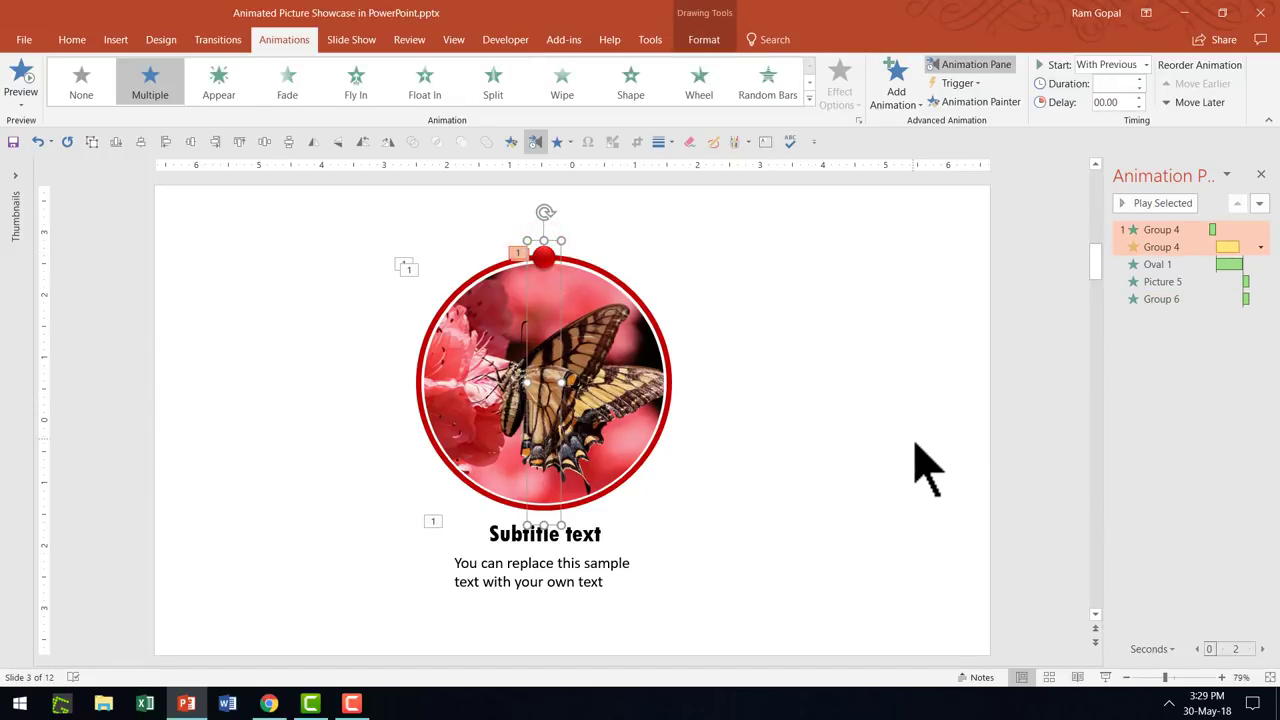
click(887, 93)
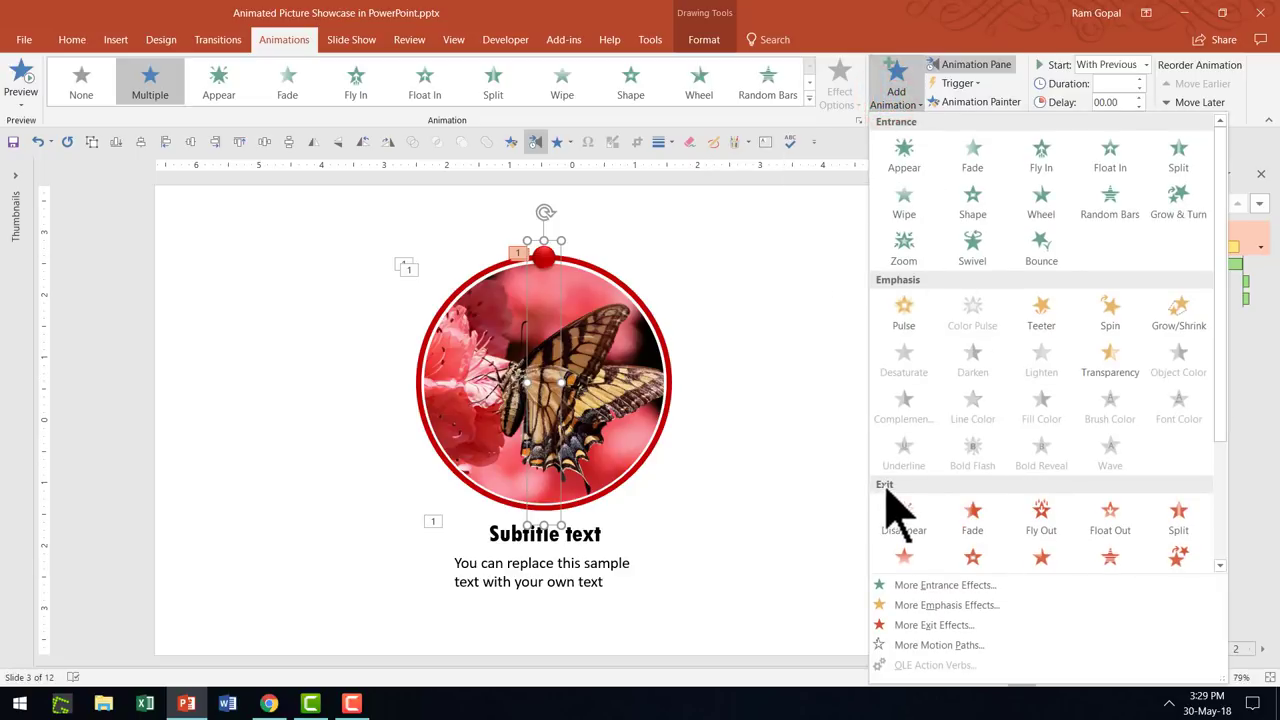
click(981, 521)
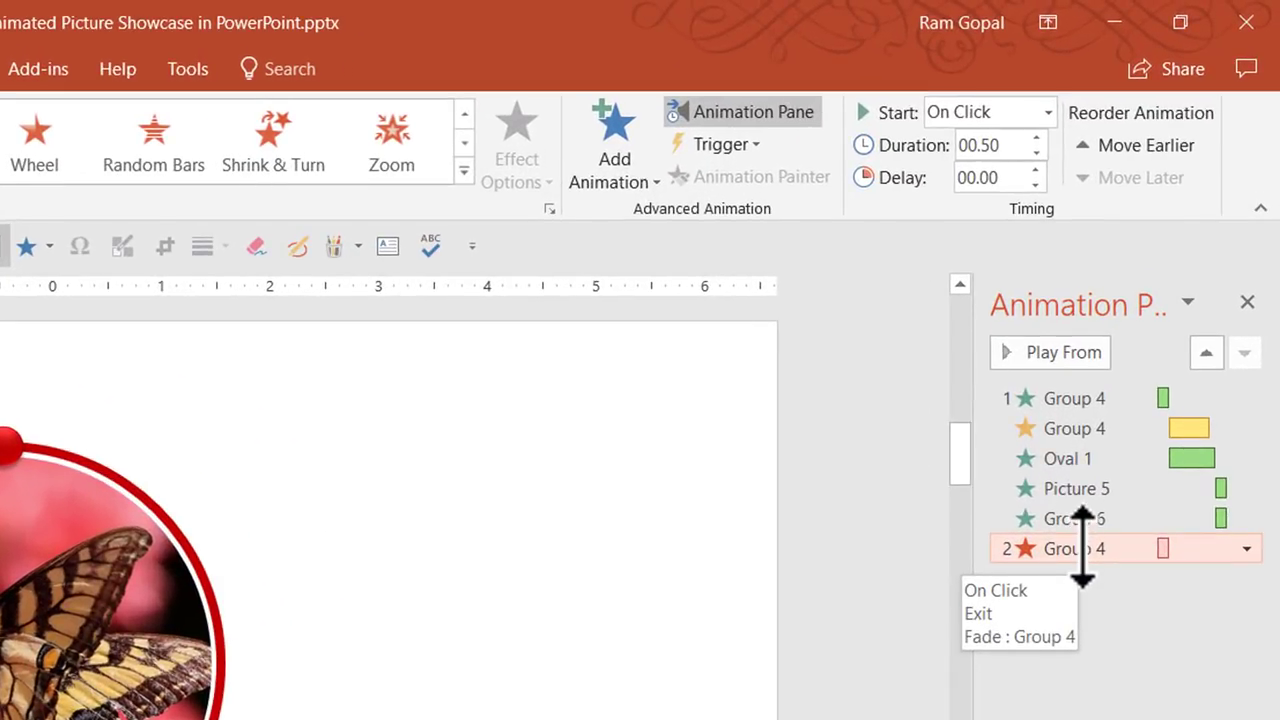
drag(1080, 526, 1086, 506)
click(1003, 112)
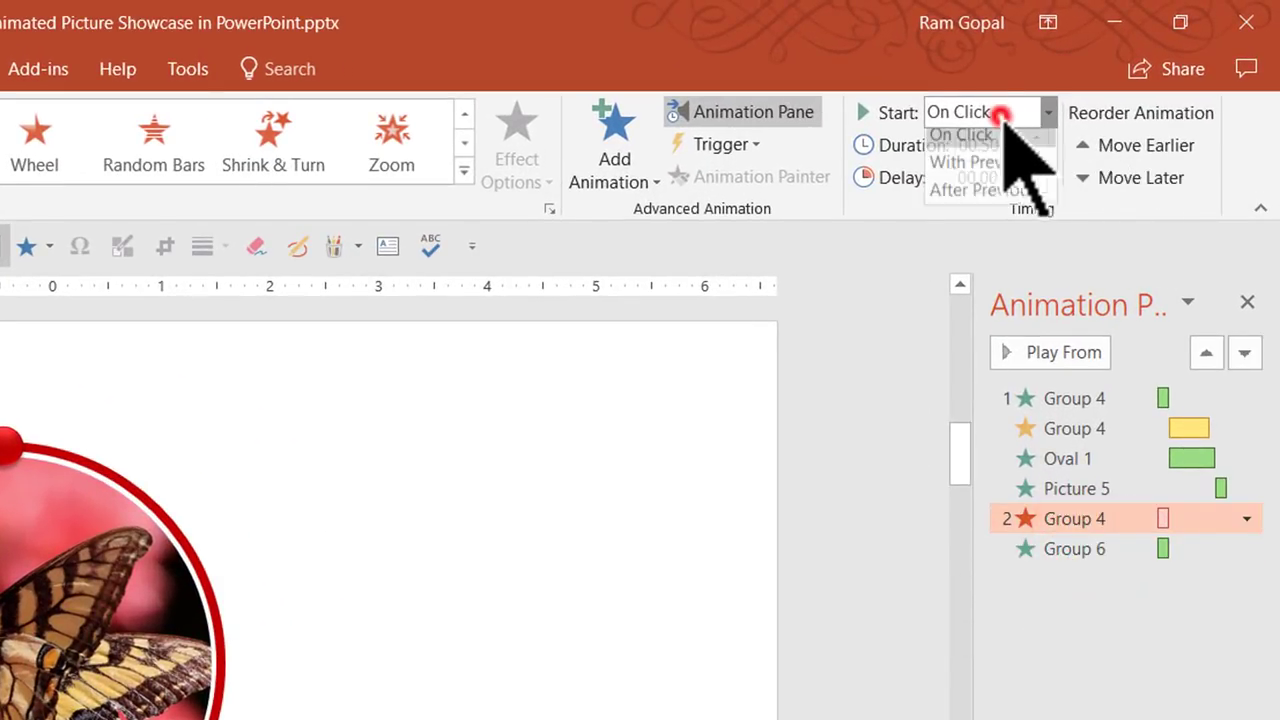
click(1000, 180)
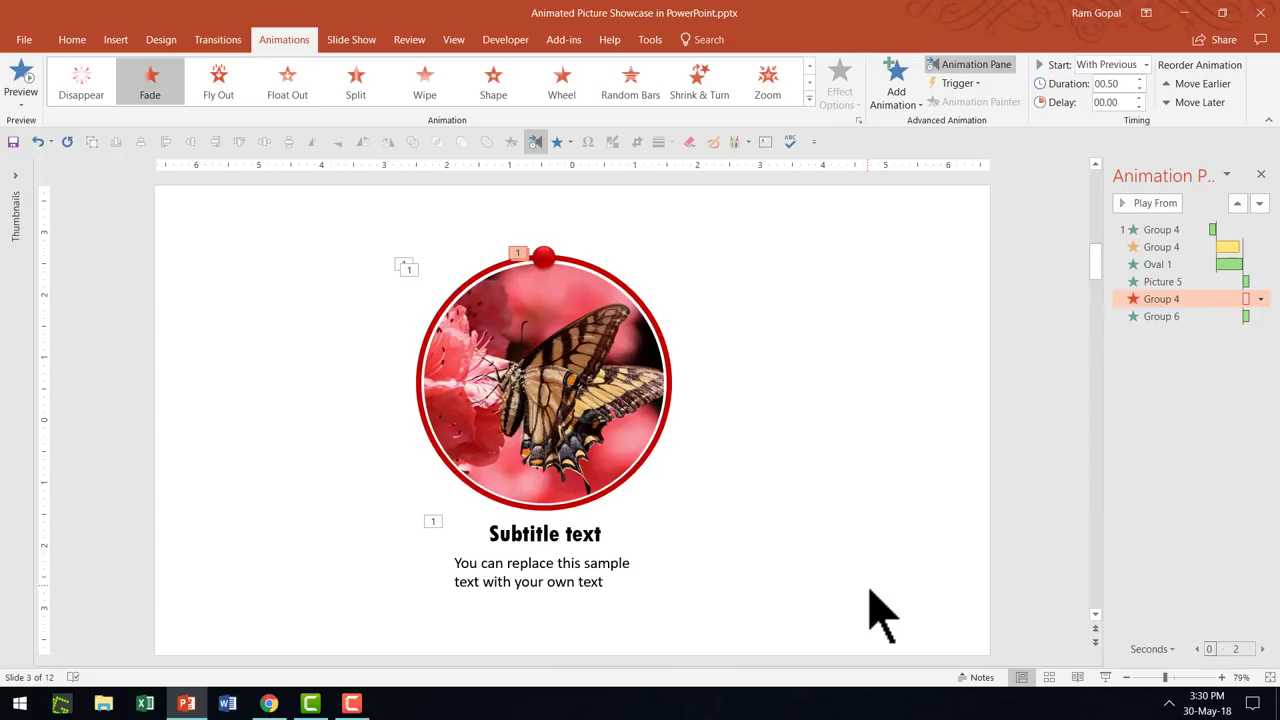
click(1105, 677)
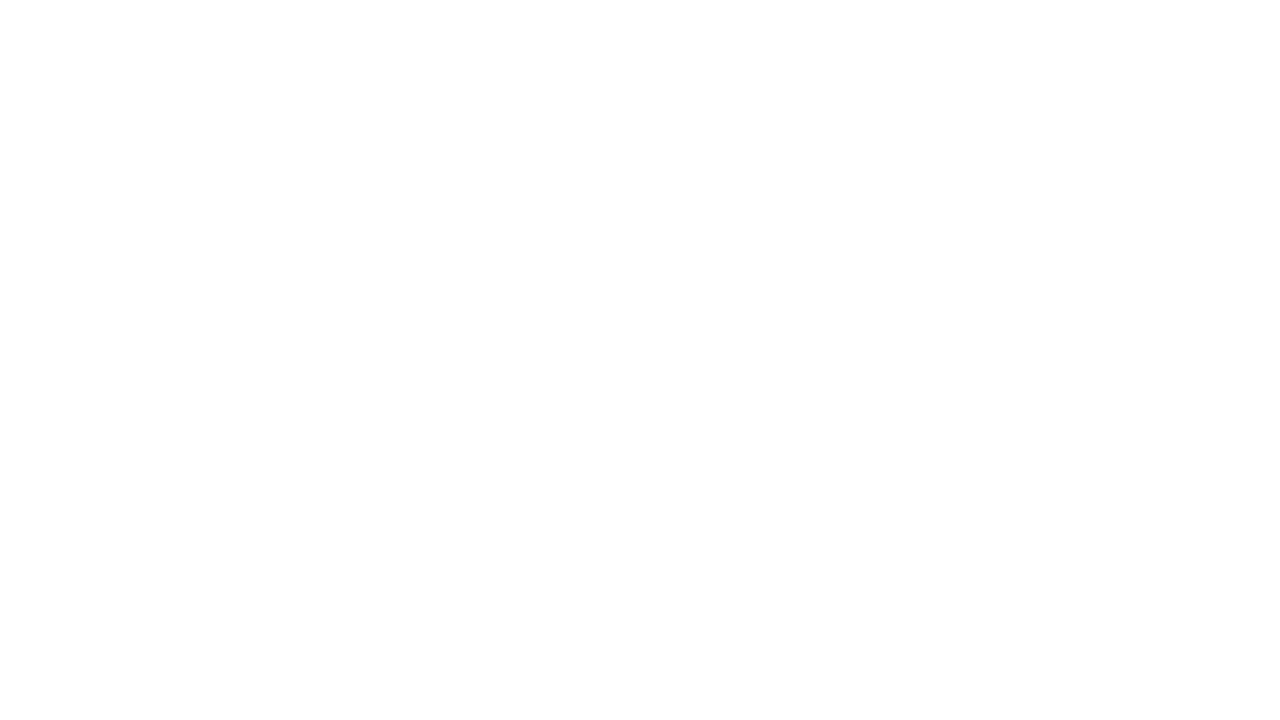